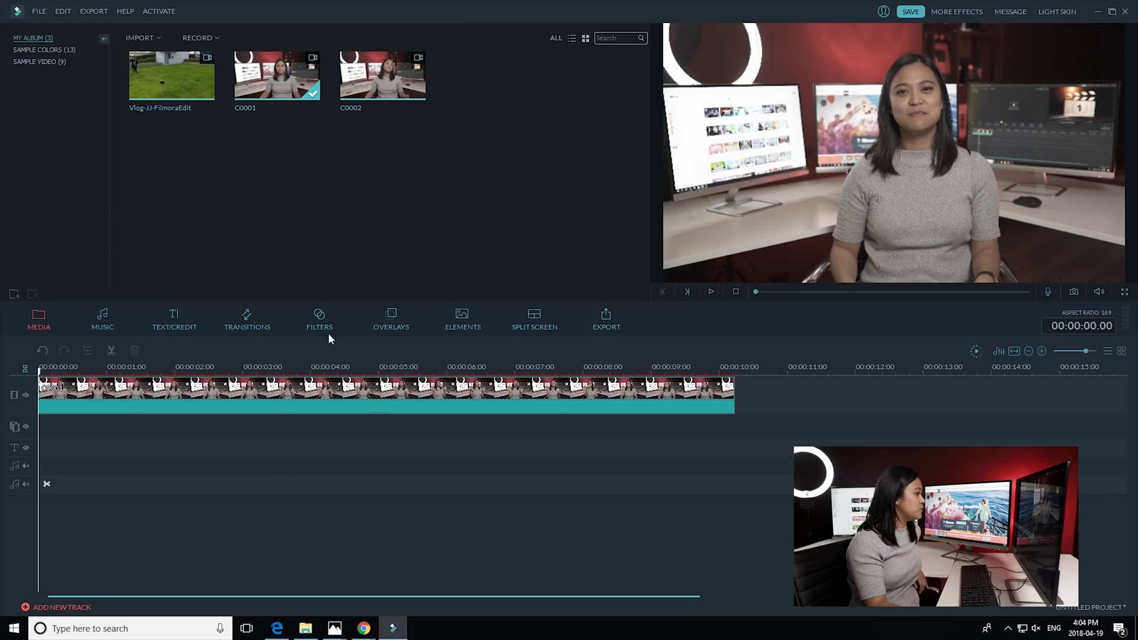
Show the Shake filters and preview Up-Down 1 playing on the footage.
{"action": "left_click", "coordinate": [323, 320]}
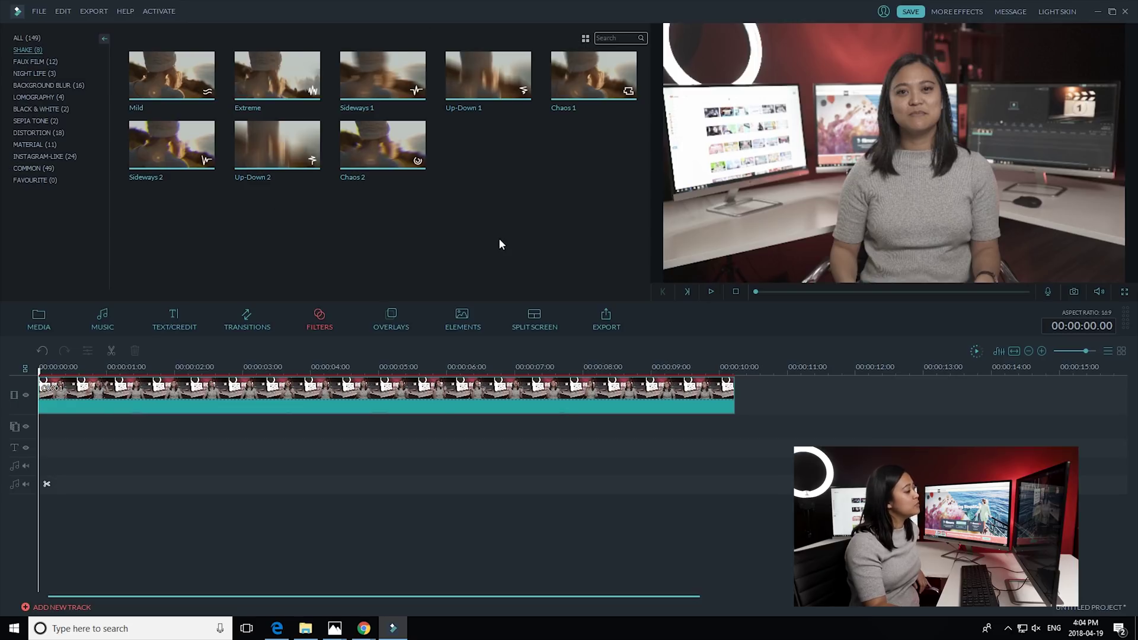
{"action": "left_click", "coordinate": [466, 93]}
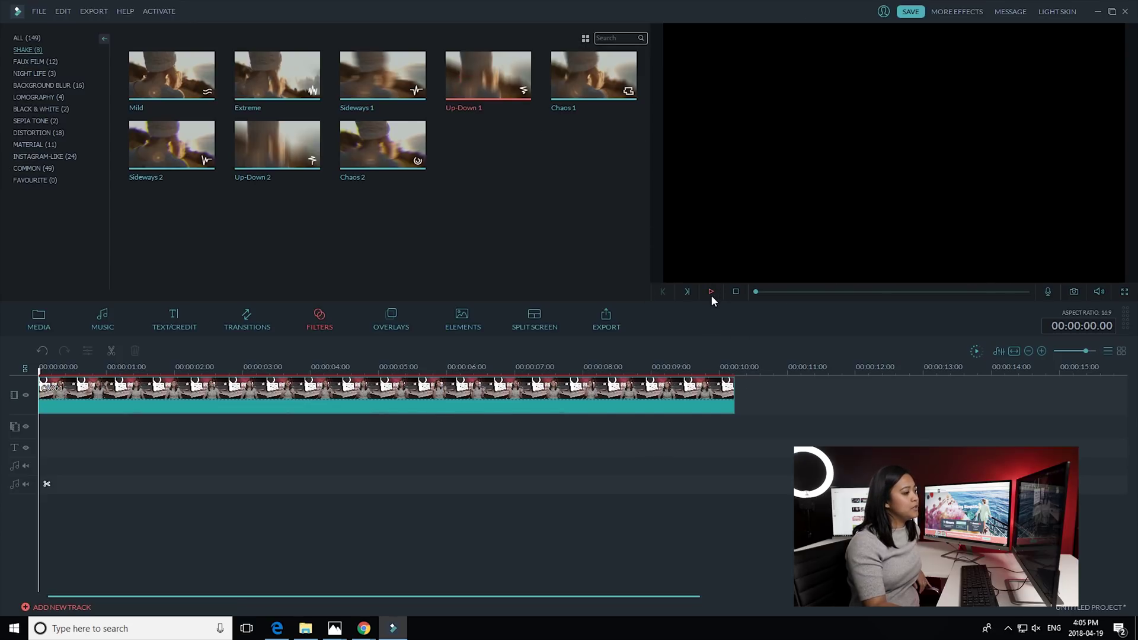
{"action": "left_click", "coordinate": [710, 291]}
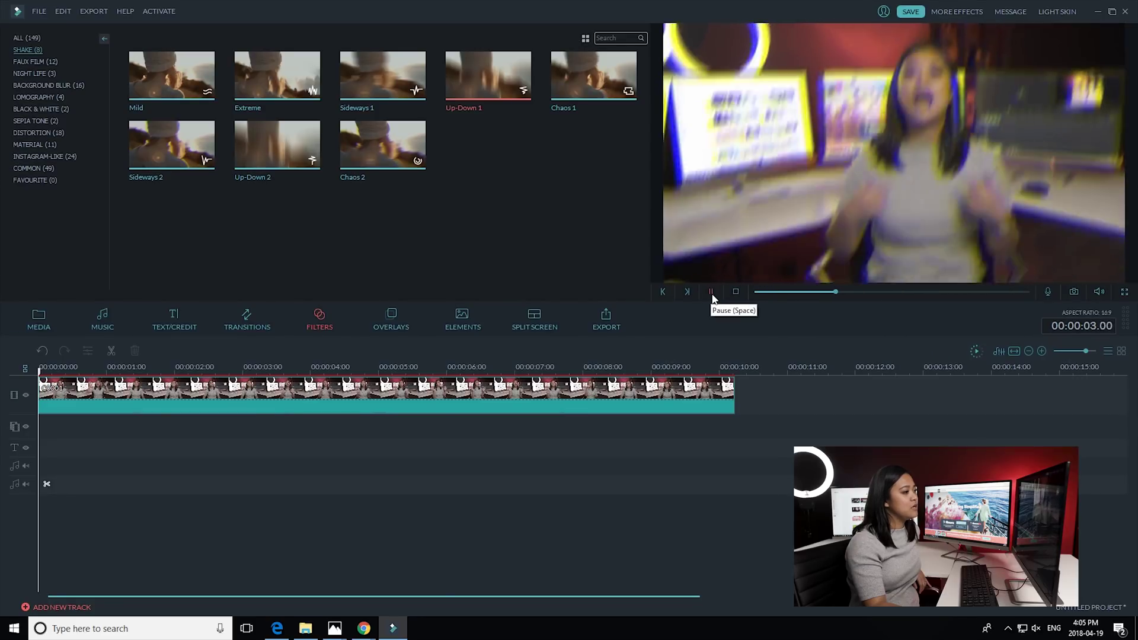
{"action": "left_click", "coordinate": [712, 292]}
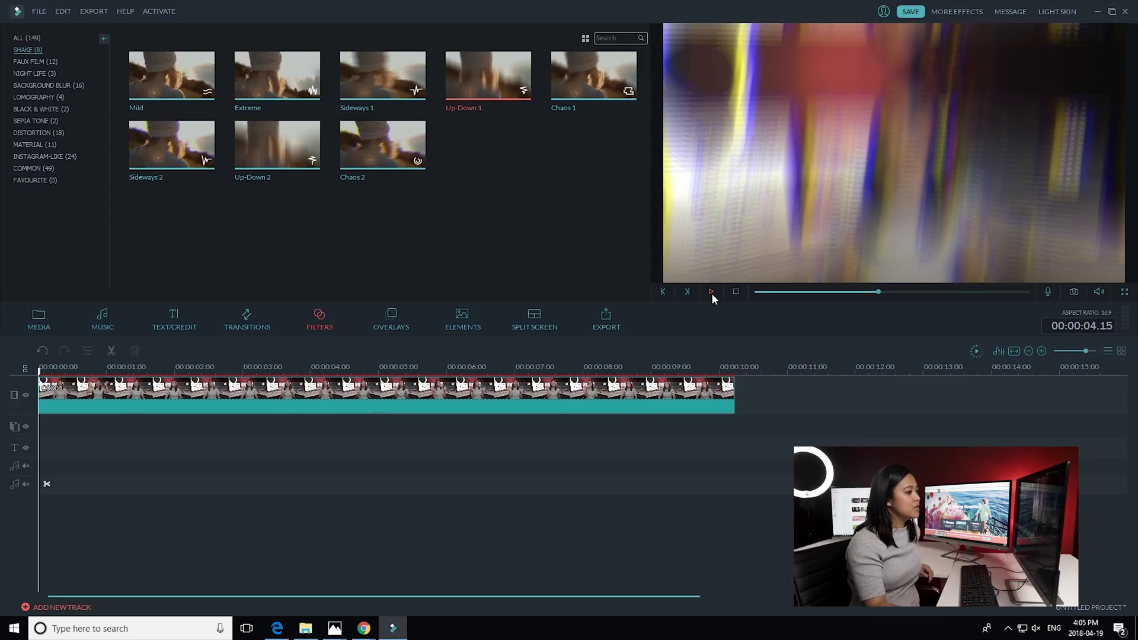
{"action": "left_click", "coordinate": [711, 292]}
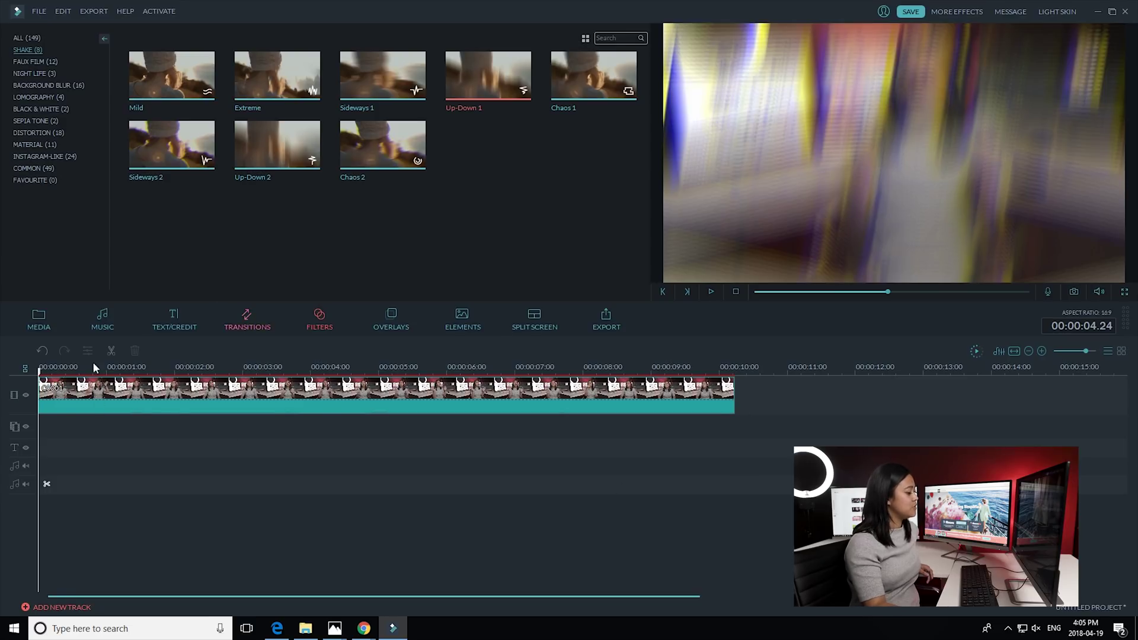
Scrub the playhead, then nudge it frame by frame to land exactly on 00:00:04.10.
{"action": "left_click", "coordinate": [40, 371]}
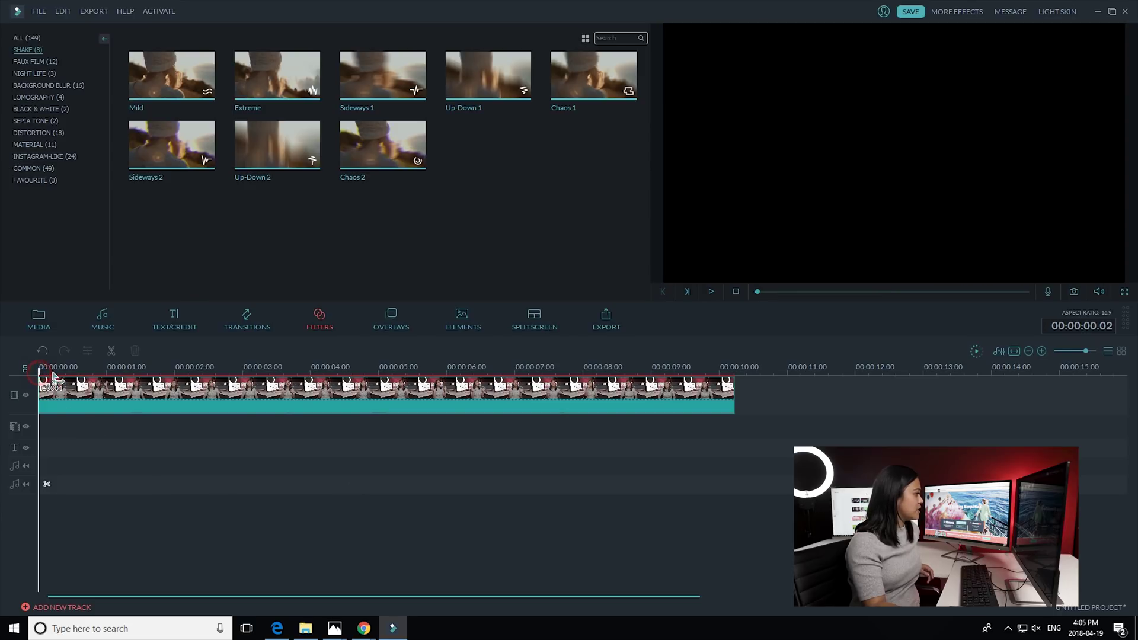
{"action": "left_click", "coordinate": [68, 373]}
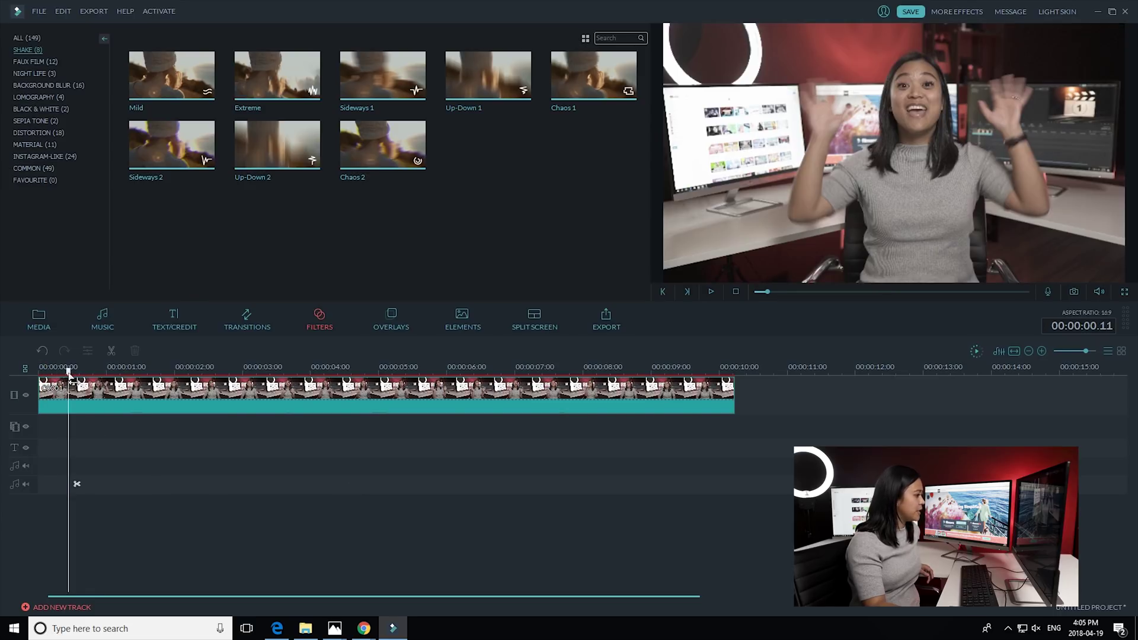
{"action": "left_click_drag", "start_coordinate": [69, 373], "coordinate": [302, 409]}
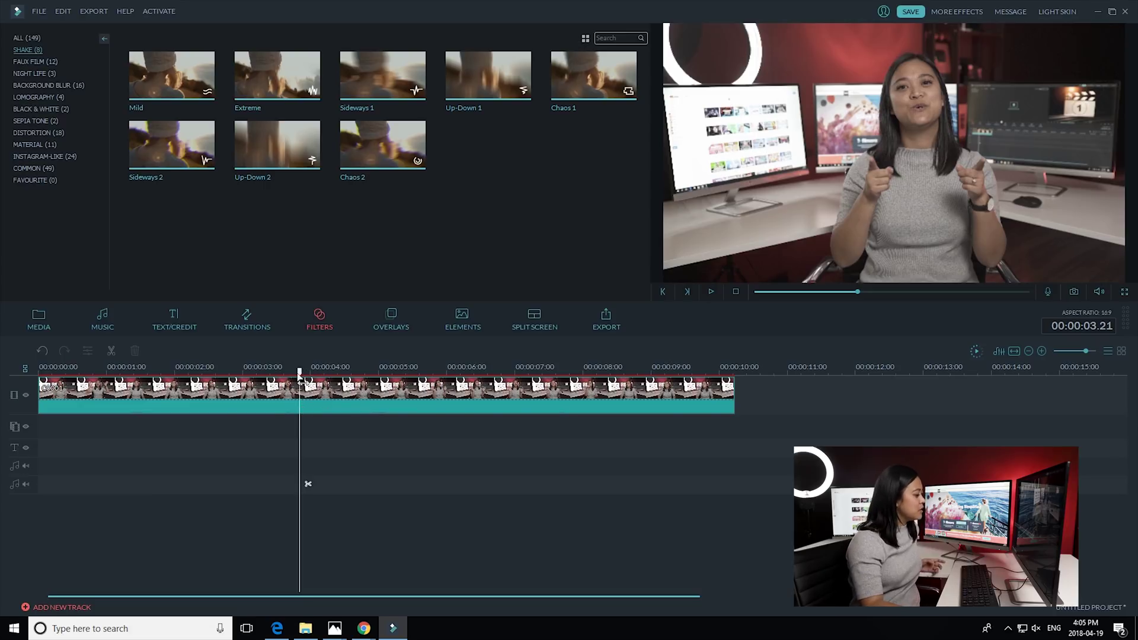
{"action": "left_click_drag", "start_coordinate": [299, 375], "coordinate": [339, 385]}
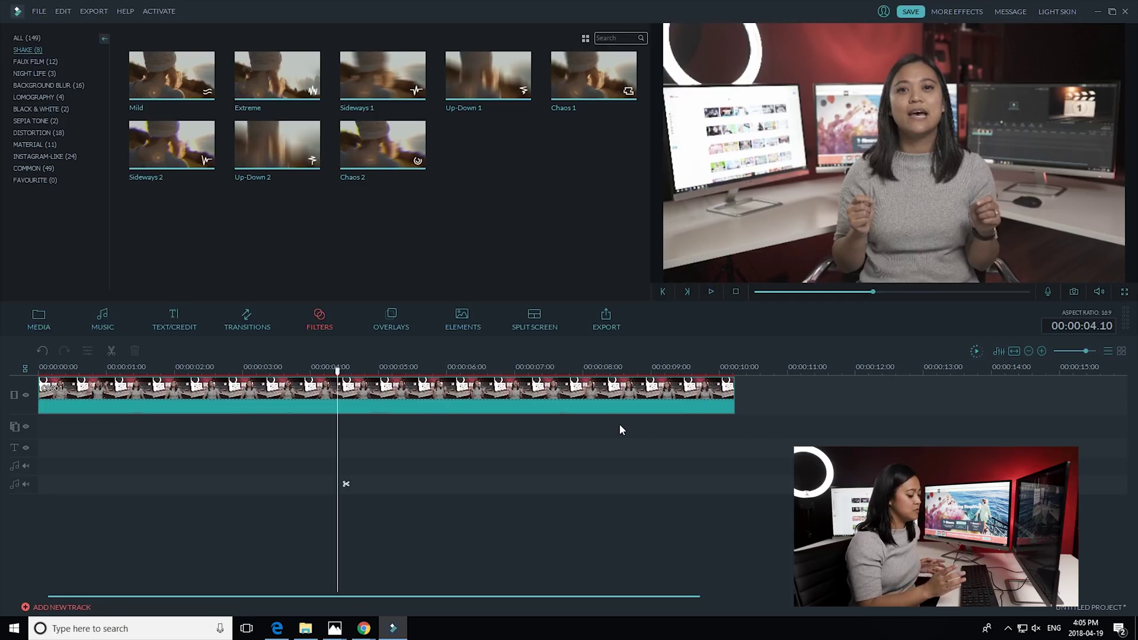
{"action": "key", "text": "Left"}
{"action": "key", "text": "Left"}
{"action": "key", "text": "Left"}
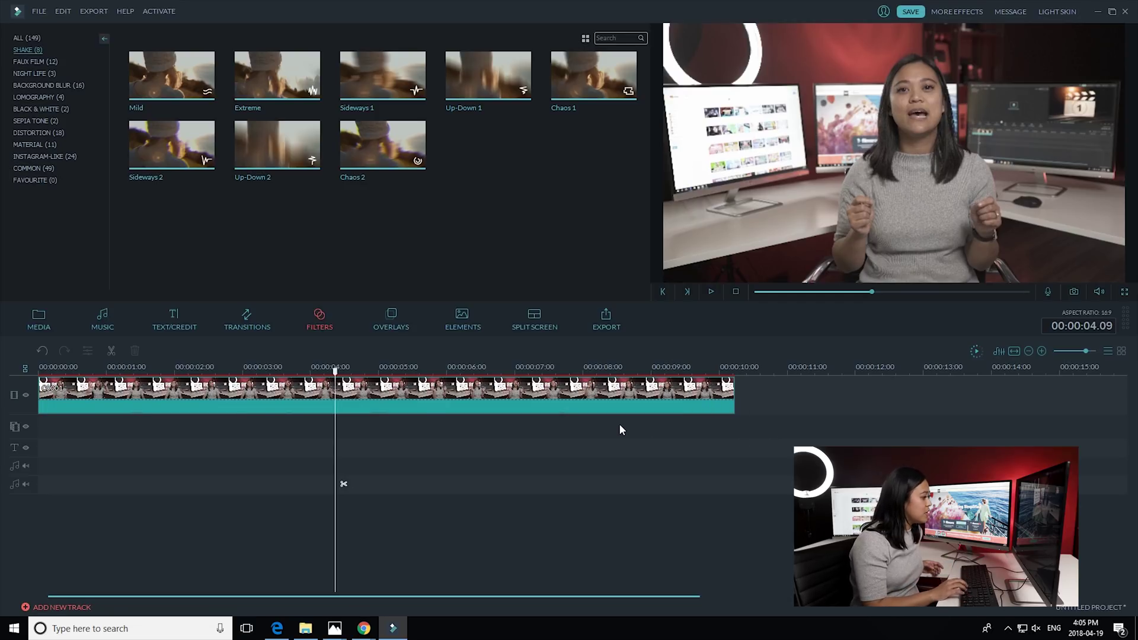
{"action": "key", "text": "Left"}
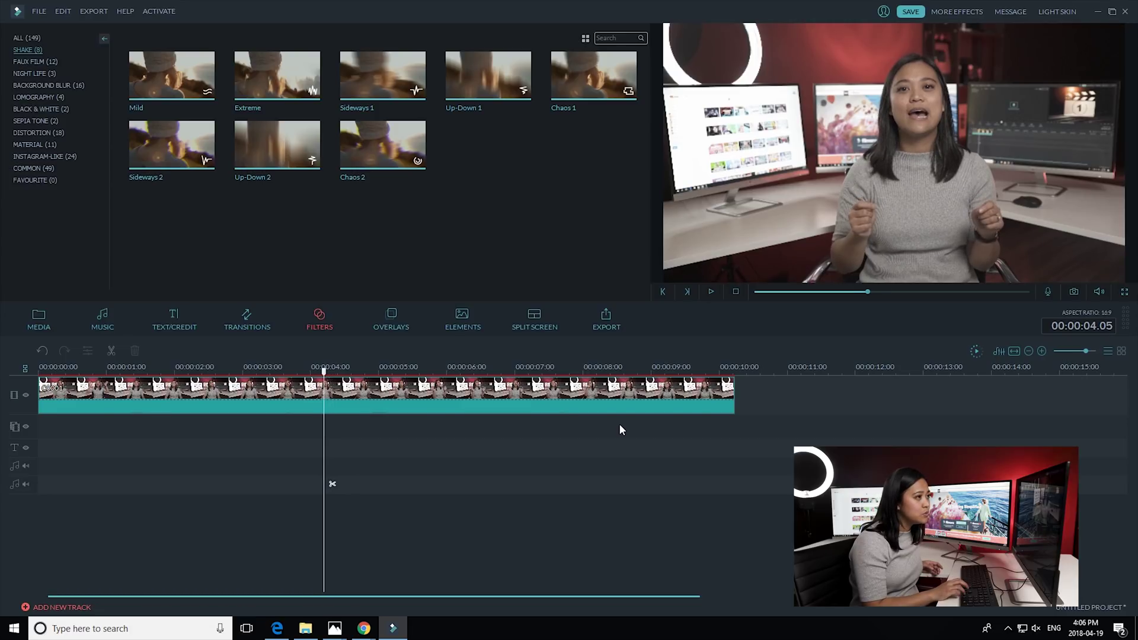
{"action": "key", "text": "Right"}
{"action": "key", "text": "Right"}
{"action": "key", "text": "Right"}
{"action": "key", "text": "Right"}
{"action": "key", "text": "Right"}
{"action": "key", "text": "Right"}
{"action": "key", "text": "Right"}
{"action": "key", "text": "Right"}
{"action": "key", "text": "Right"}
{"action": "key", "text": "Right"}
{"action": "key", "text": "Right"}
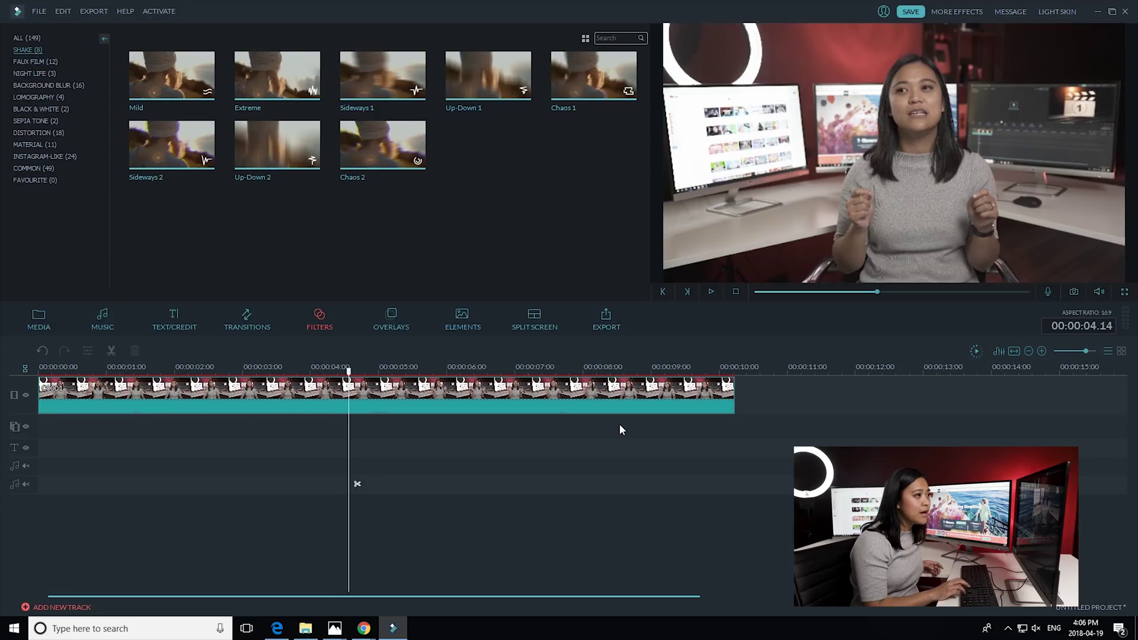
{"action": "key", "text": "Right"}
{"action": "key", "text": "Right"}
{"action": "key", "text": "Right"}
{"action": "key", "text": "Right"}
{"action": "key", "text": "Right"}
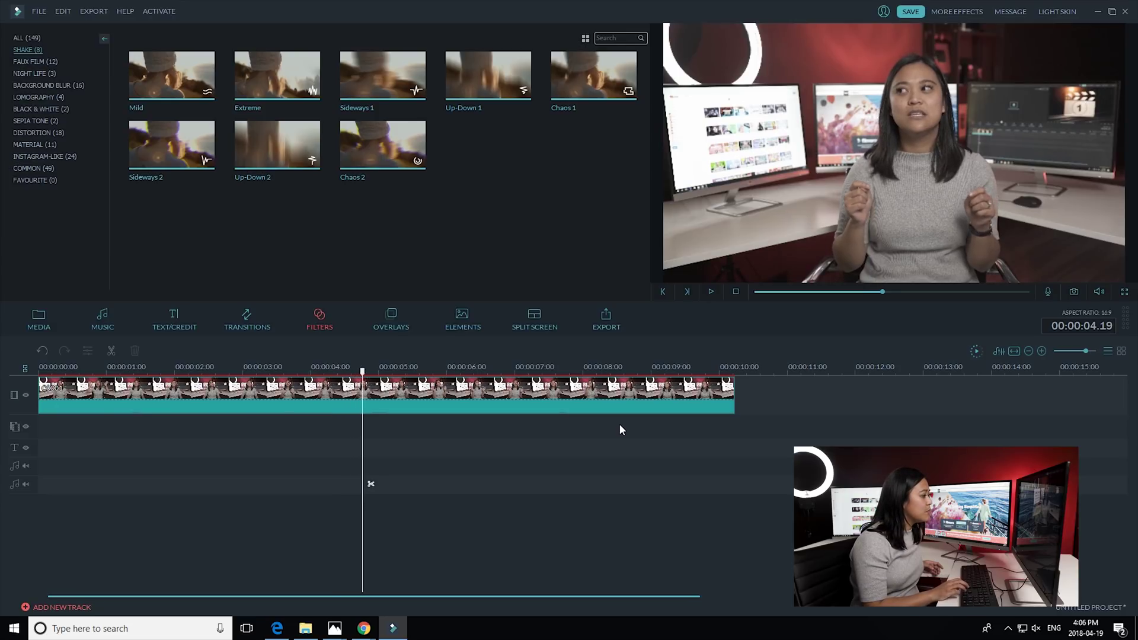
{"action": "key", "text": "Left"}
{"action": "key", "text": "Left"}
{"action": "key", "text": "Left"}
{"action": "key", "text": "Left"}
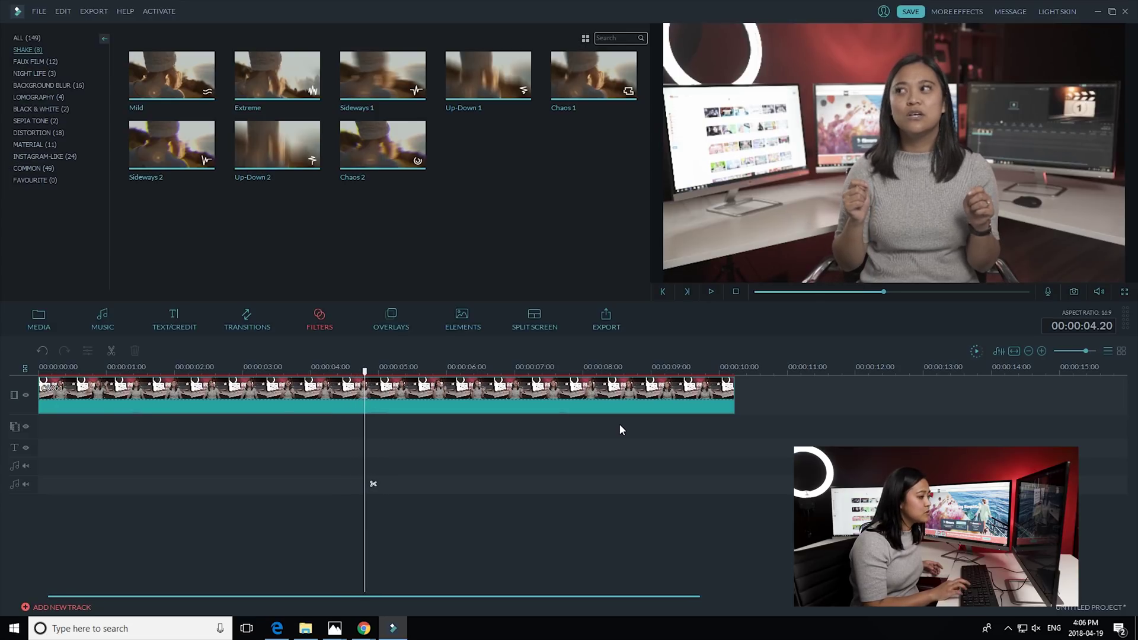
{"action": "key", "text": "Left"}
{"action": "key", "text": "Left"}
{"action": "key", "text": "Left"}
{"action": "key", "text": "Left"}
{"action": "key", "text": "Left"}
{"action": "key", "text": "Left"}
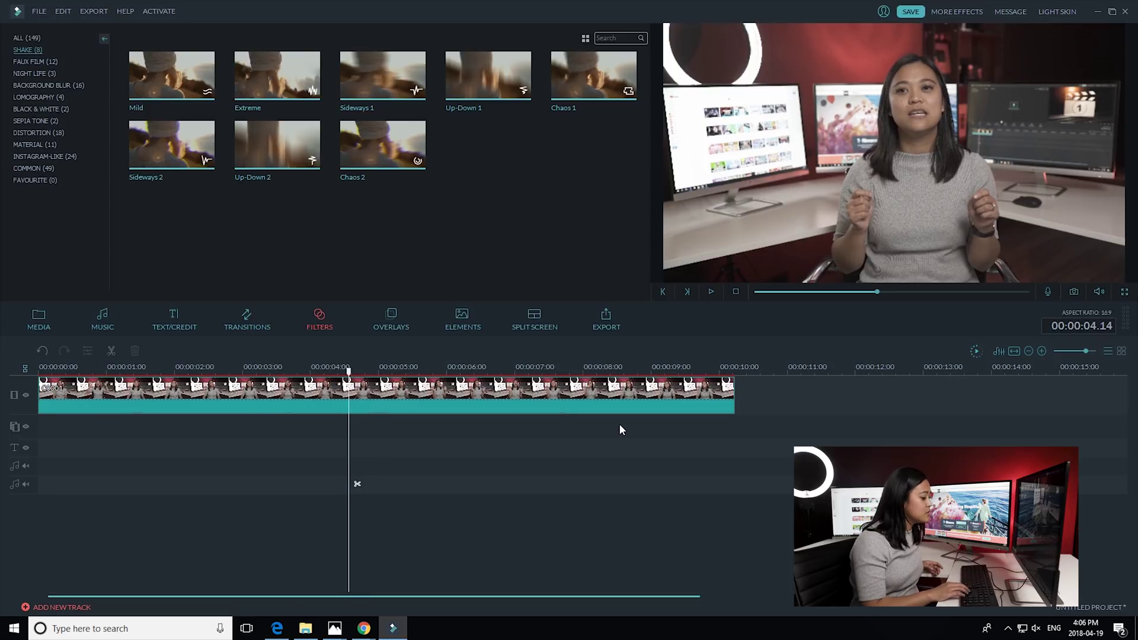
{"action": "key", "text": "Left"}
{"action": "key", "text": "Left"}
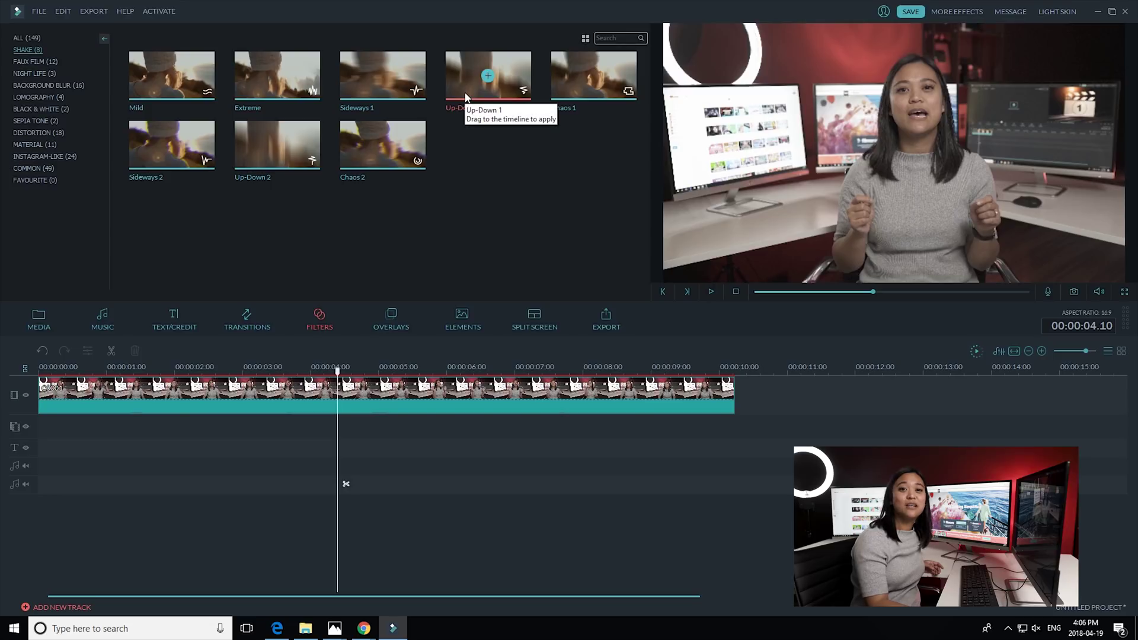
Drop Up-Down 1 onto the timeline at 00:00:04.10 and trim its end to about 00:00:06.13.
{"action": "left_click_drag", "start_coordinate": [464, 81], "coordinate": [421, 415]}
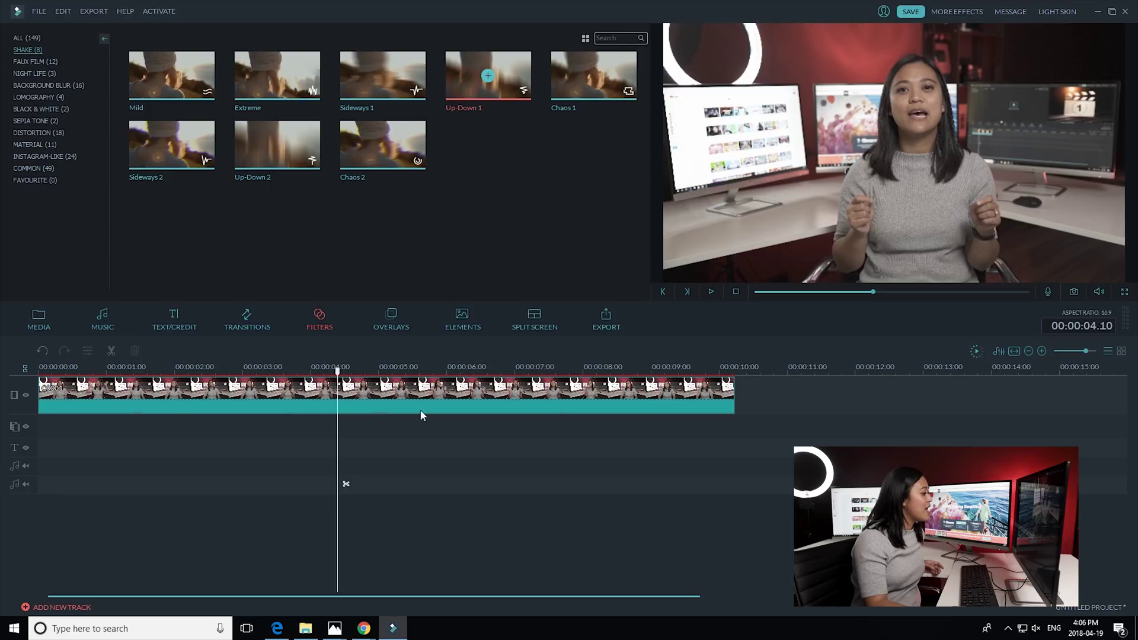
{"action": "left_click_drag", "start_coordinate": [362, 449], "coordinate": [342, 434]}
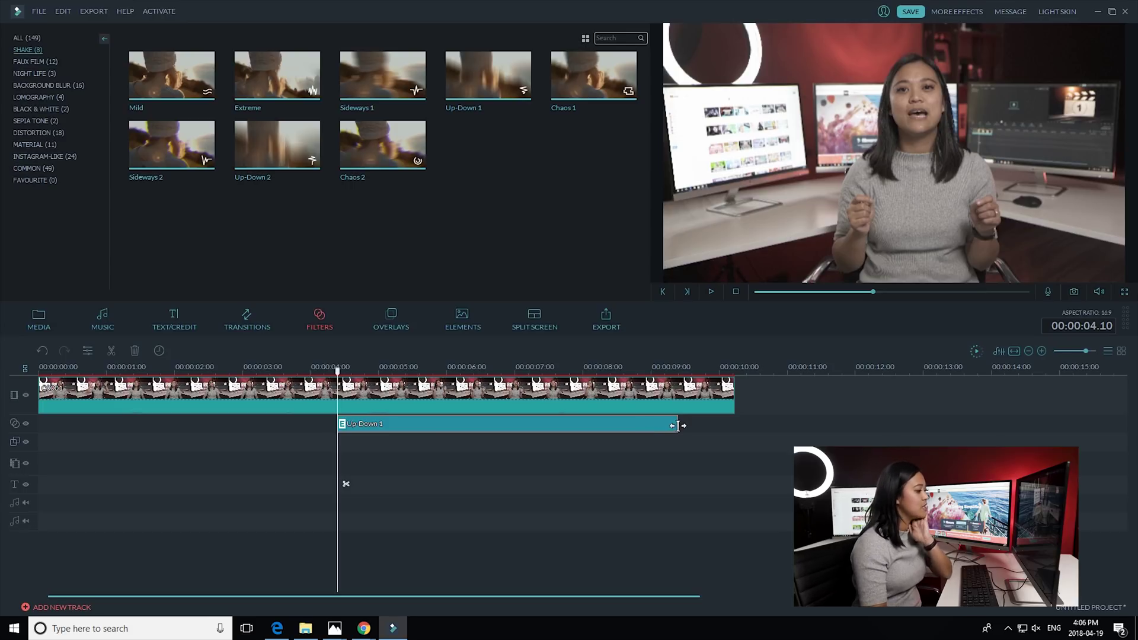
{"action": "left_click_drag", "start_coordinate": [637, 425], "coordinate": [481, 432]}
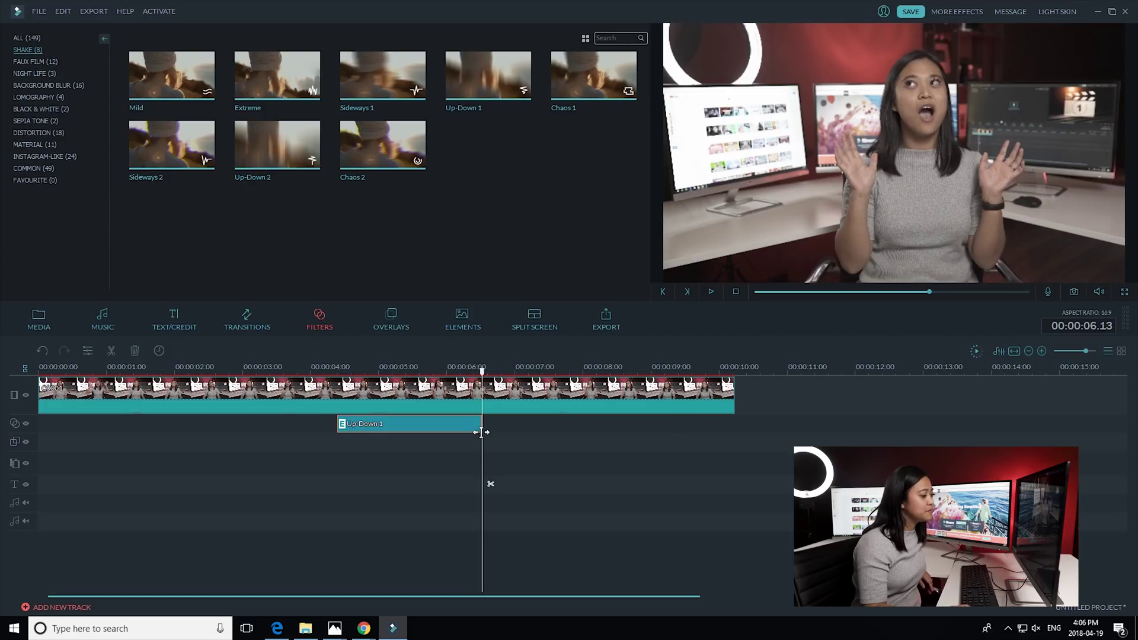
{"action": "left_click", "coordinate": [479, 429]}
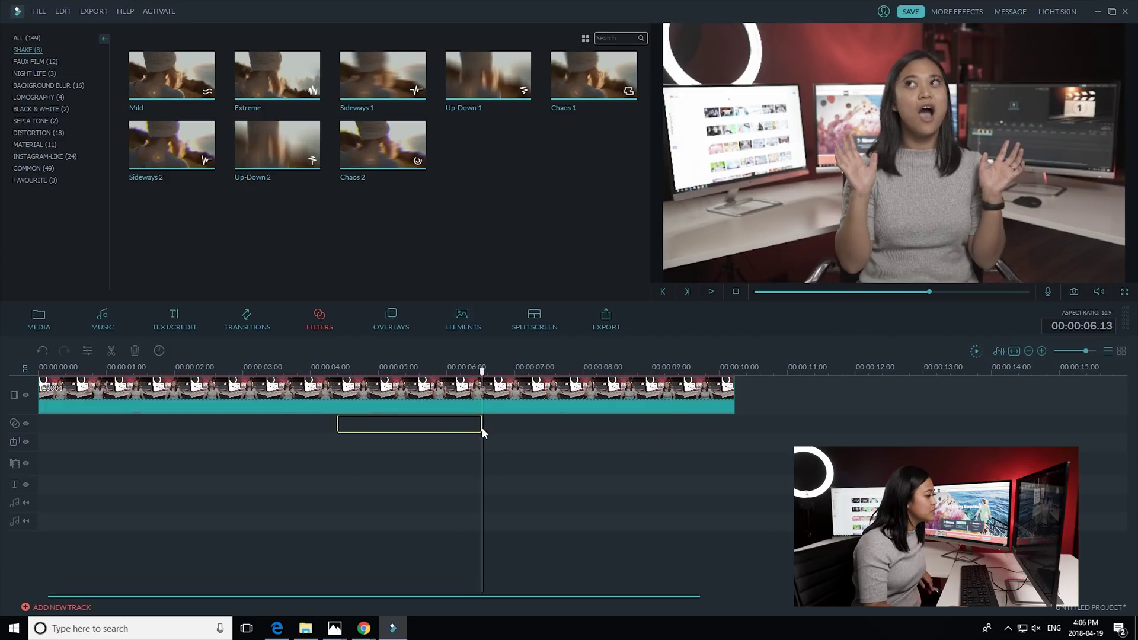
Extend Up-Down 1 to end at 00:00:06.18 and play from 00:00:03.18 to review the shake.
{"action": "left_click_drag", "start_coordinate": [479, 427], "coordinate": [496, 425]}
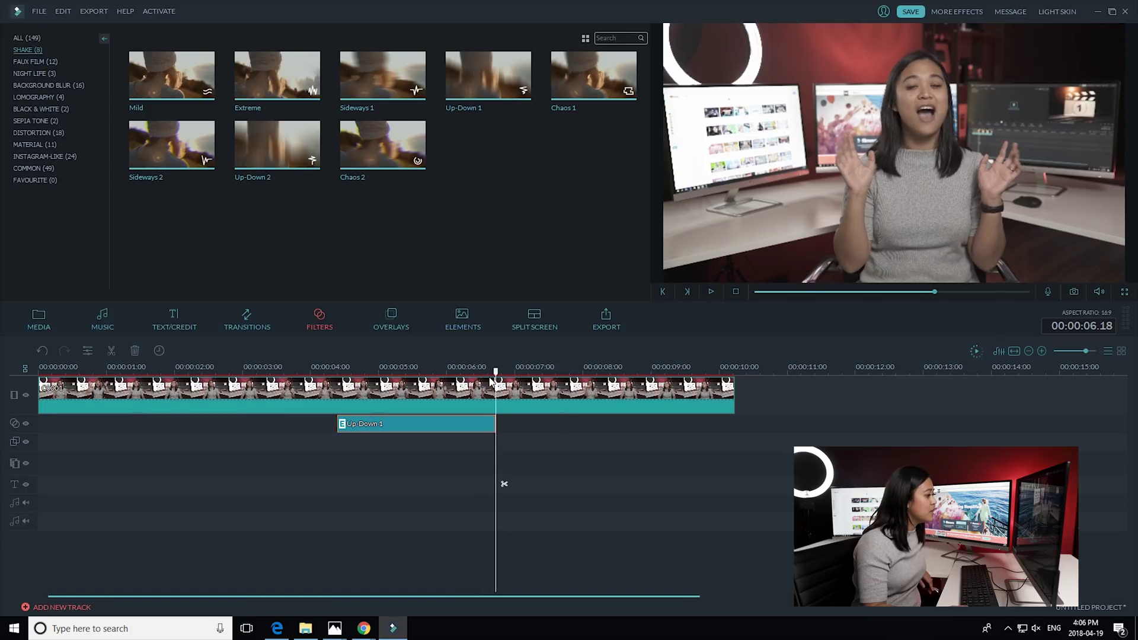
{"action": "left_click_drag", "start_coordinate": [425, 377], "coordinate": [294, 380]}
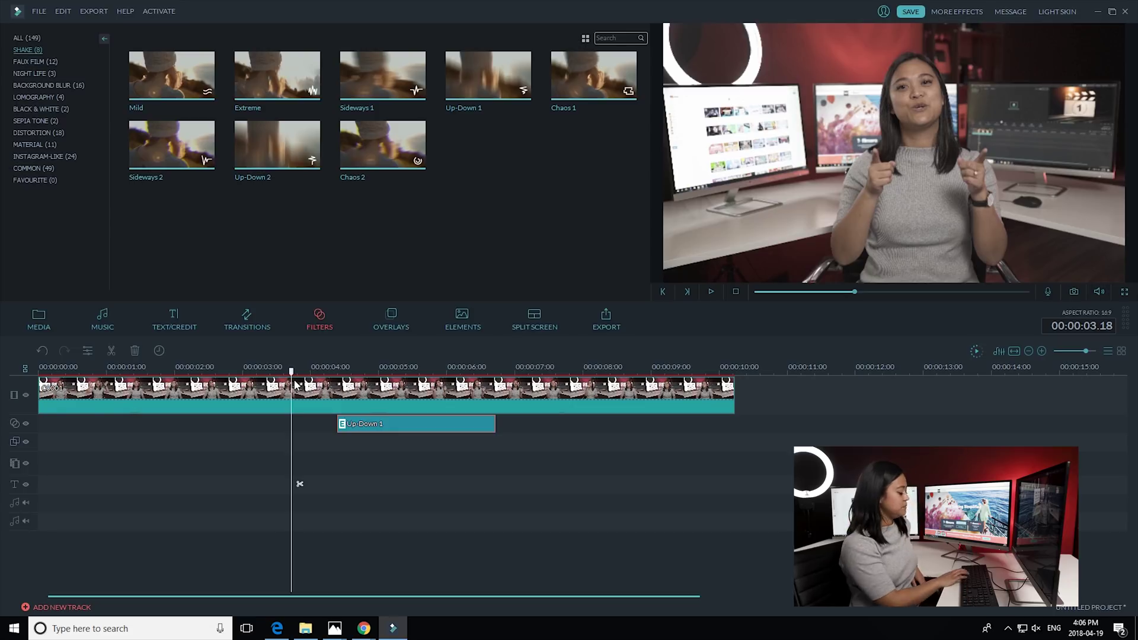
{"action": "key", "text": "space"}
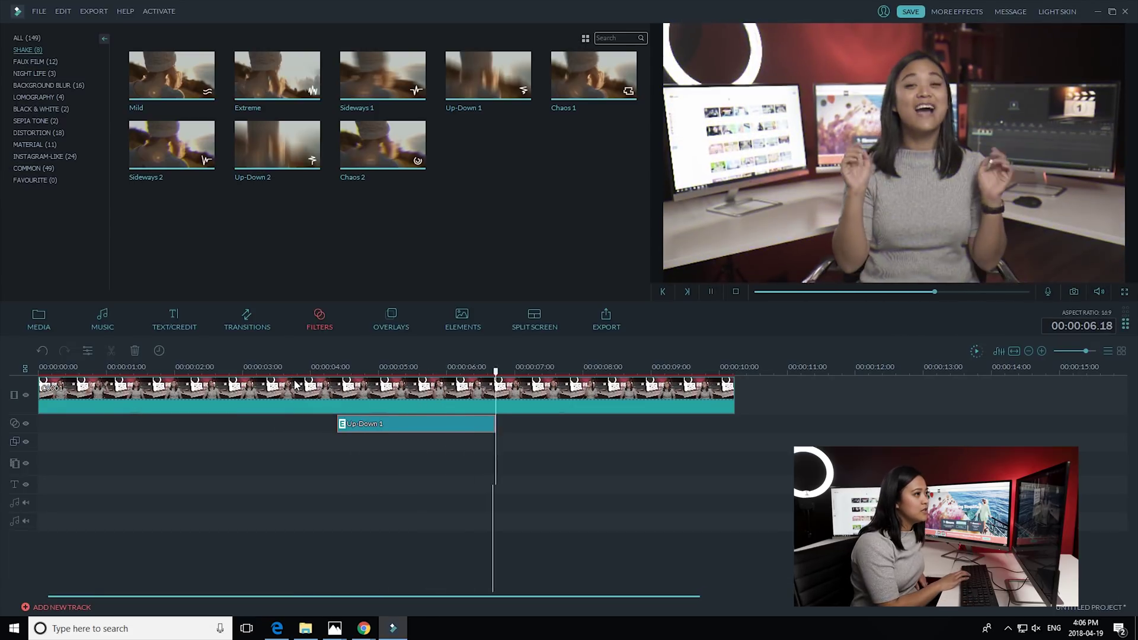
{"action": "key", "text": "space"}
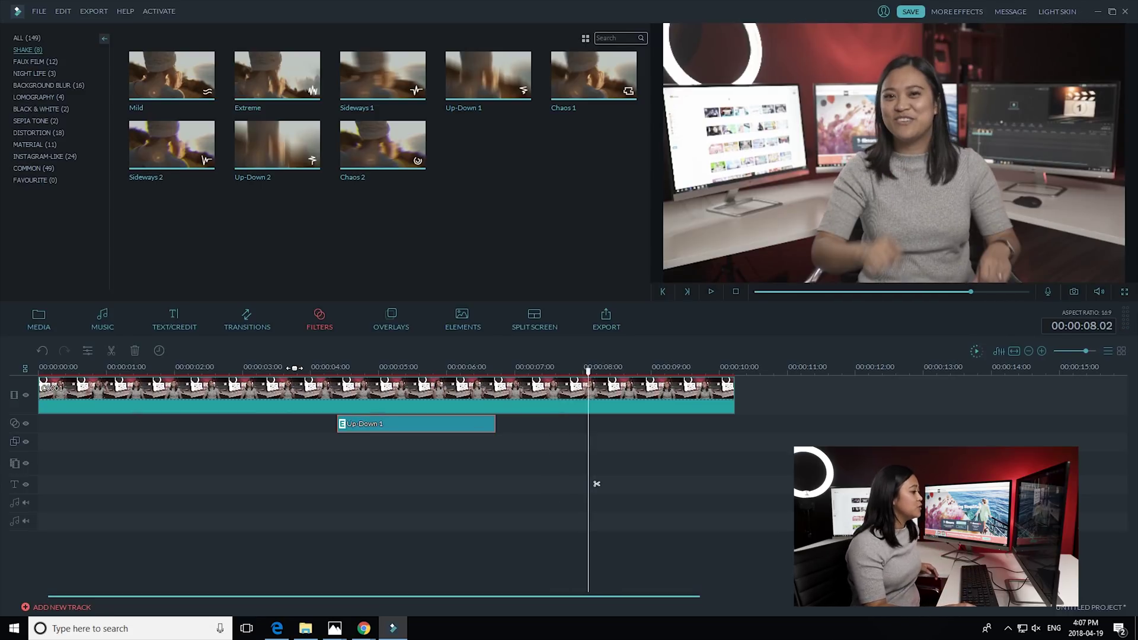
Render the video with the default MP4 settings, named Project, to the Desktop.
{"action": "left_click", "coordinate": [606, 320]}
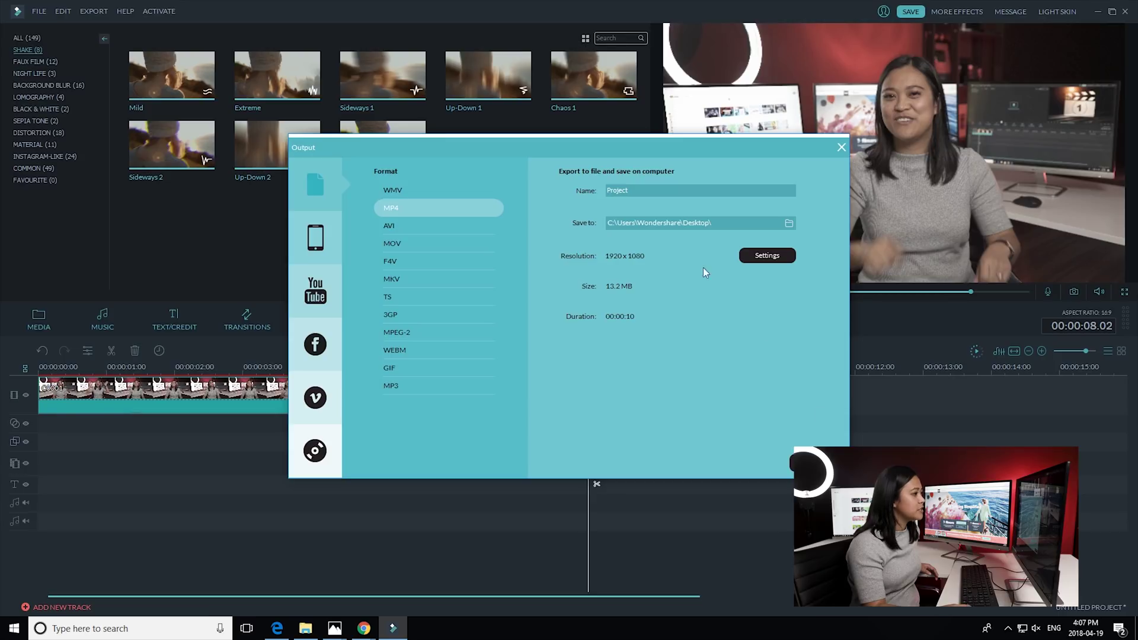
{"action": "left_click", "coordinate": [815, 459]}
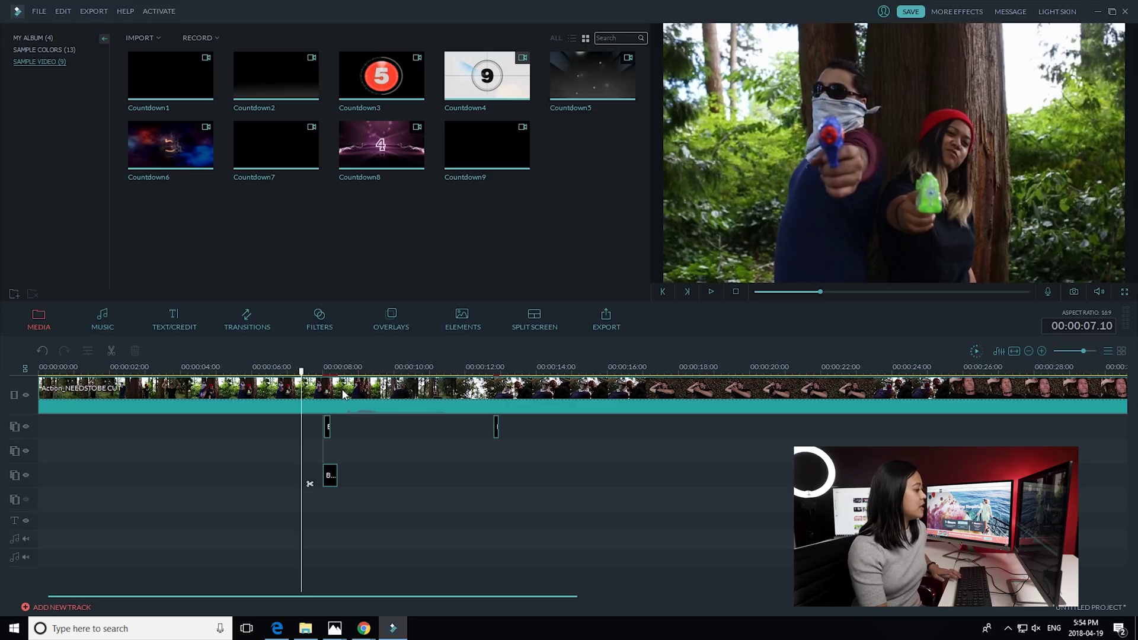
Play the action clip, return the playhead near the 00:00:08 gunshot, and show the Shake filters.
{"action": "key", "text": "space"}
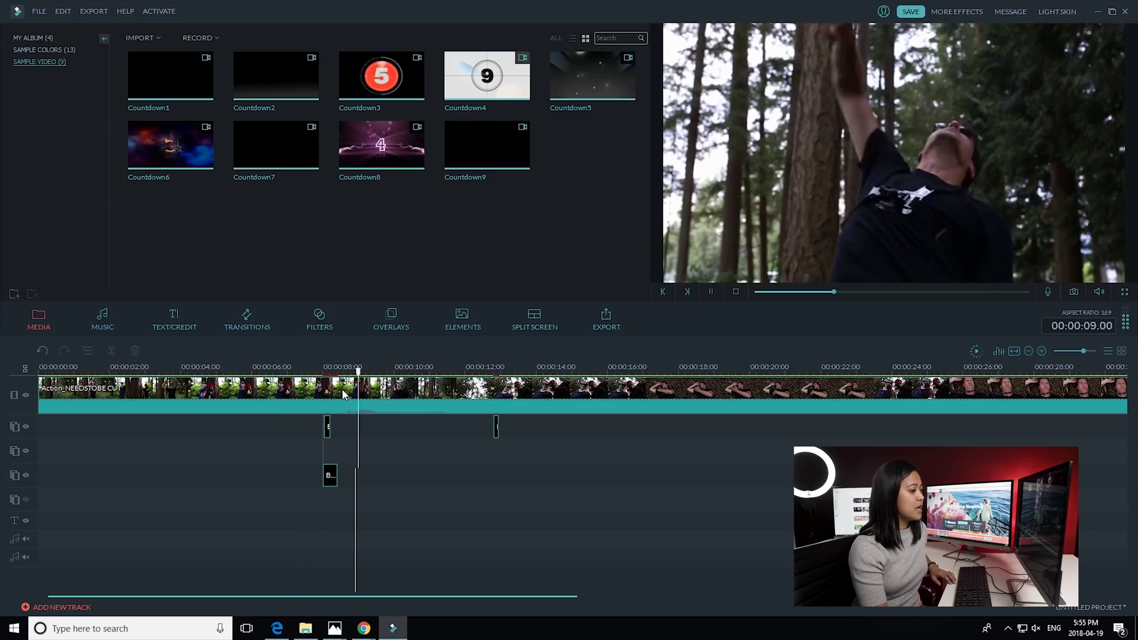
{"action": "key", "text": "space"}
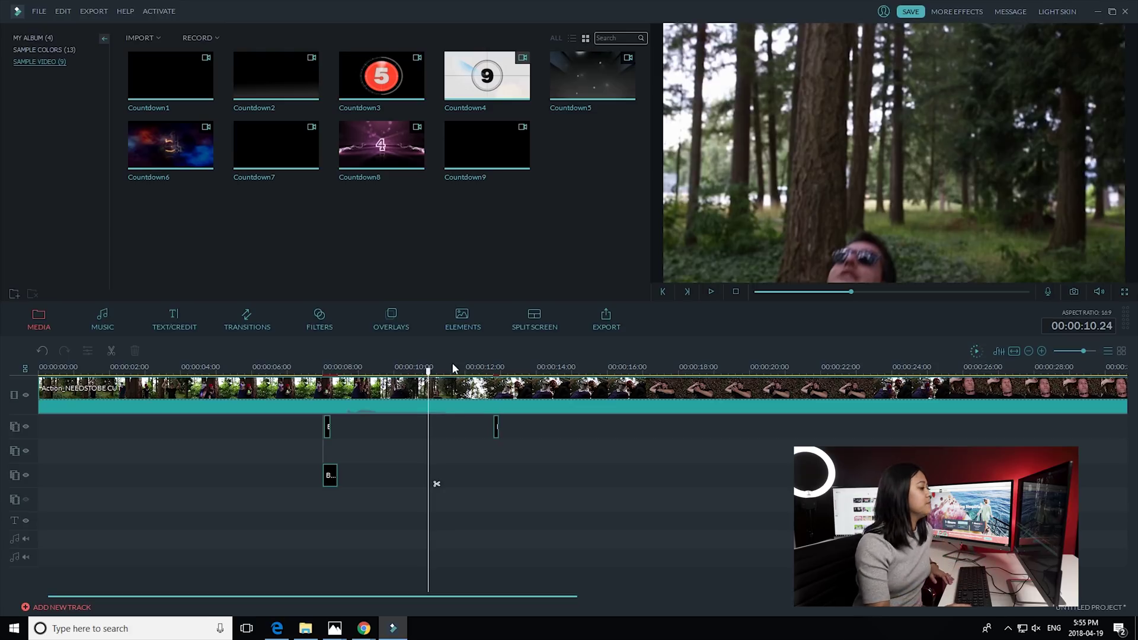
{"action": "left_click_drag", "start_coordinate": [430, 372], "coordinate": [357, 383]}
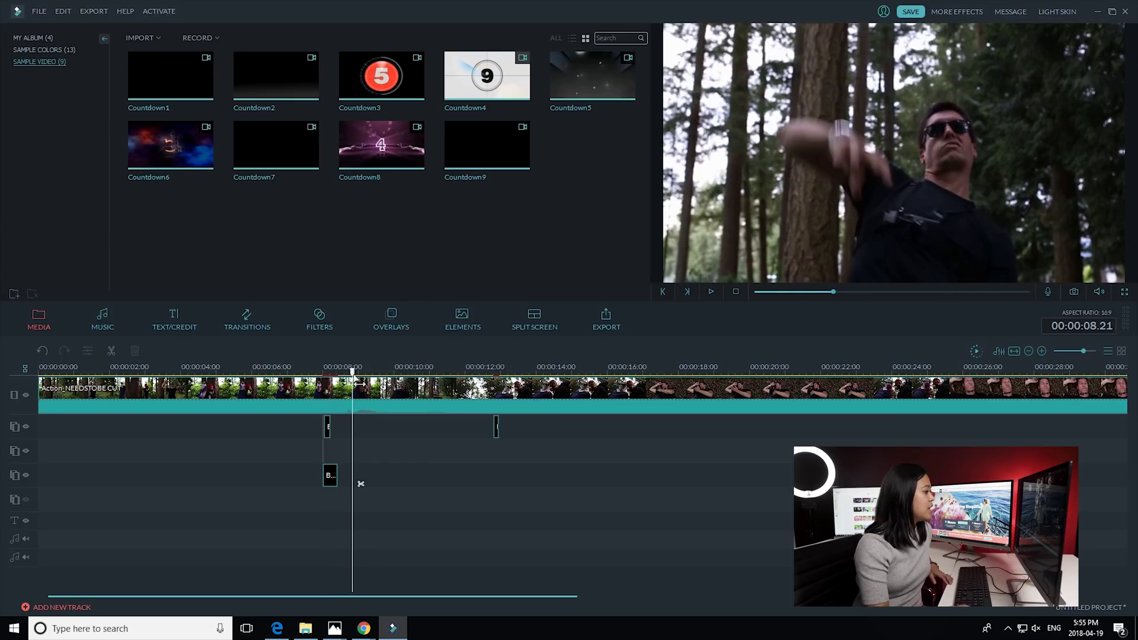
{"action": "left_click", "coordinate": [322, 323]}
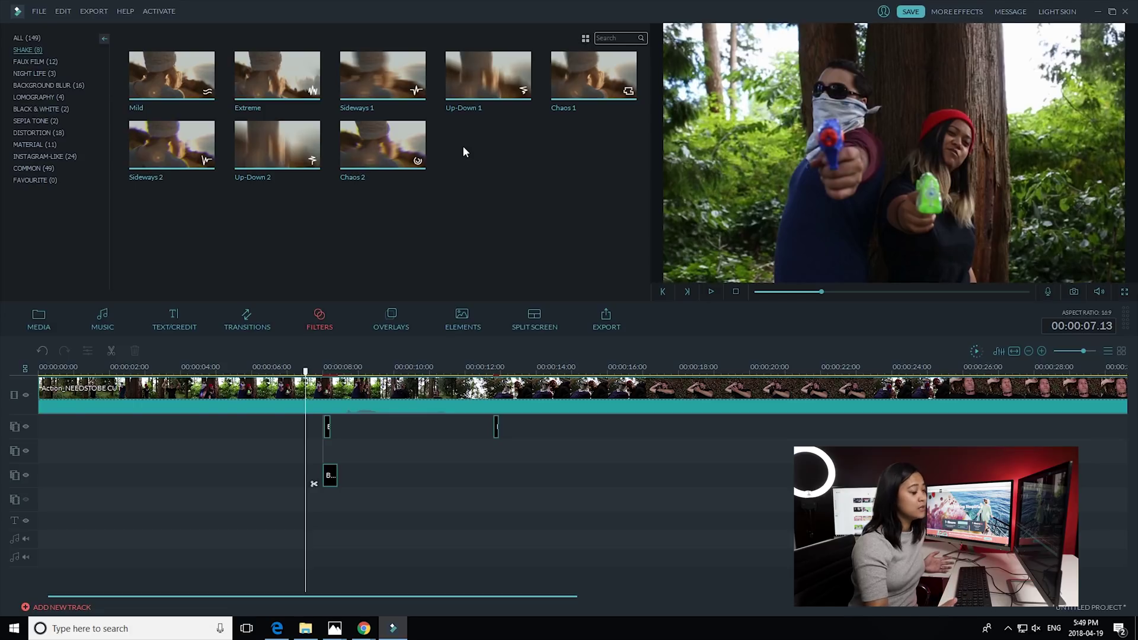
{"action": "left_click", "coordinate": [273, 96]}
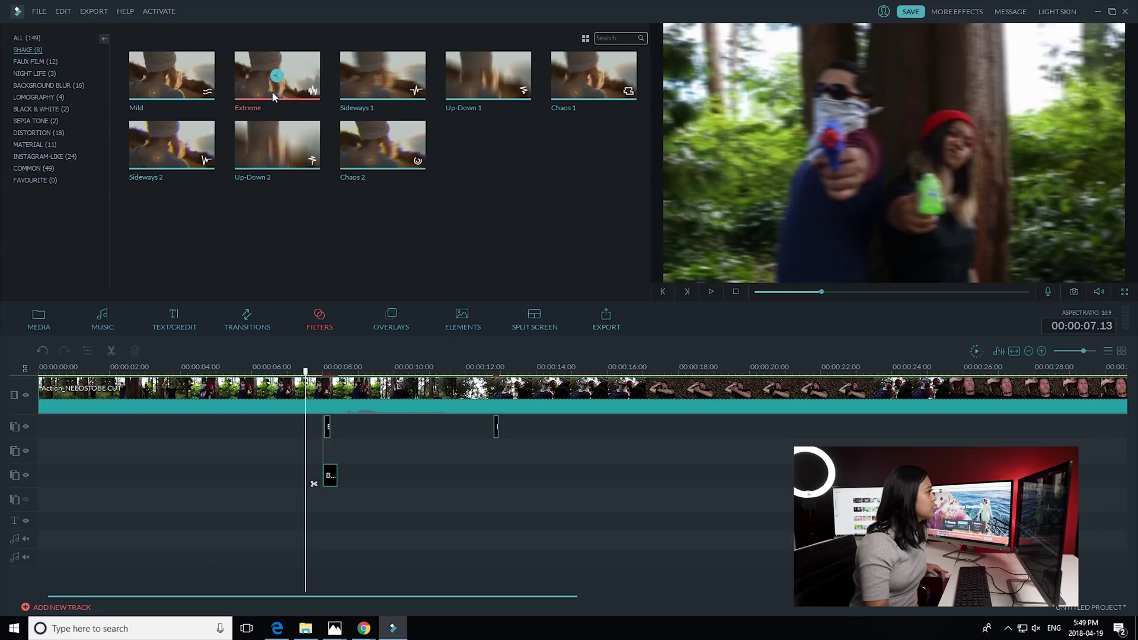
{"action": "left_click", "coordinate": [710, 292]}
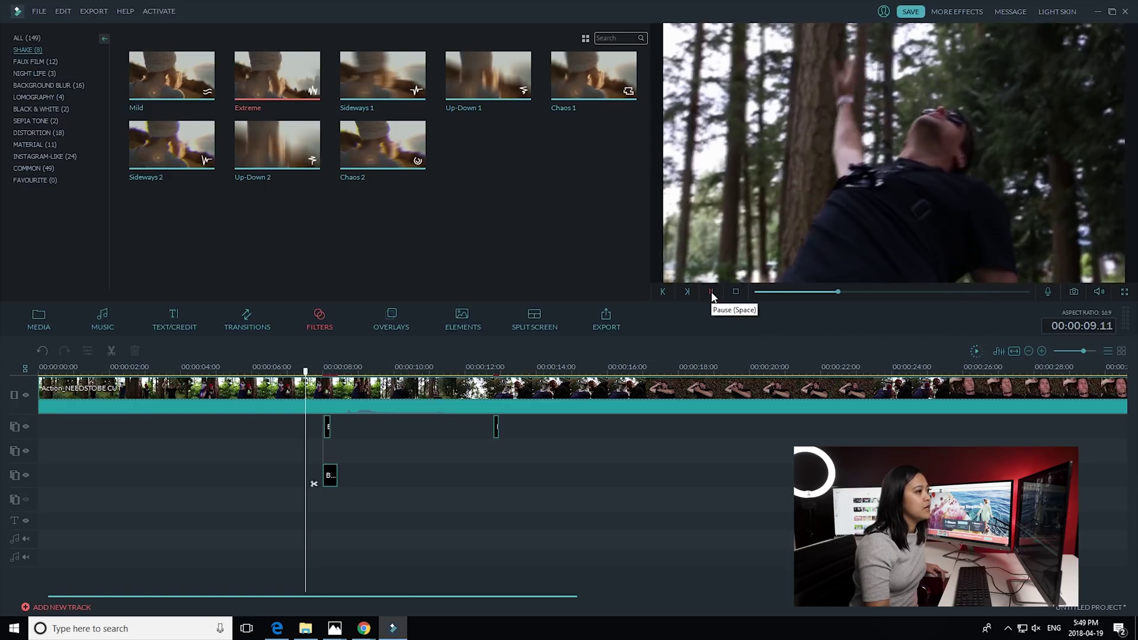
{"action": "left_click", "coordinate": [711, 291]}
{"action": "mouse_move", "coordinate": [235, 77]}
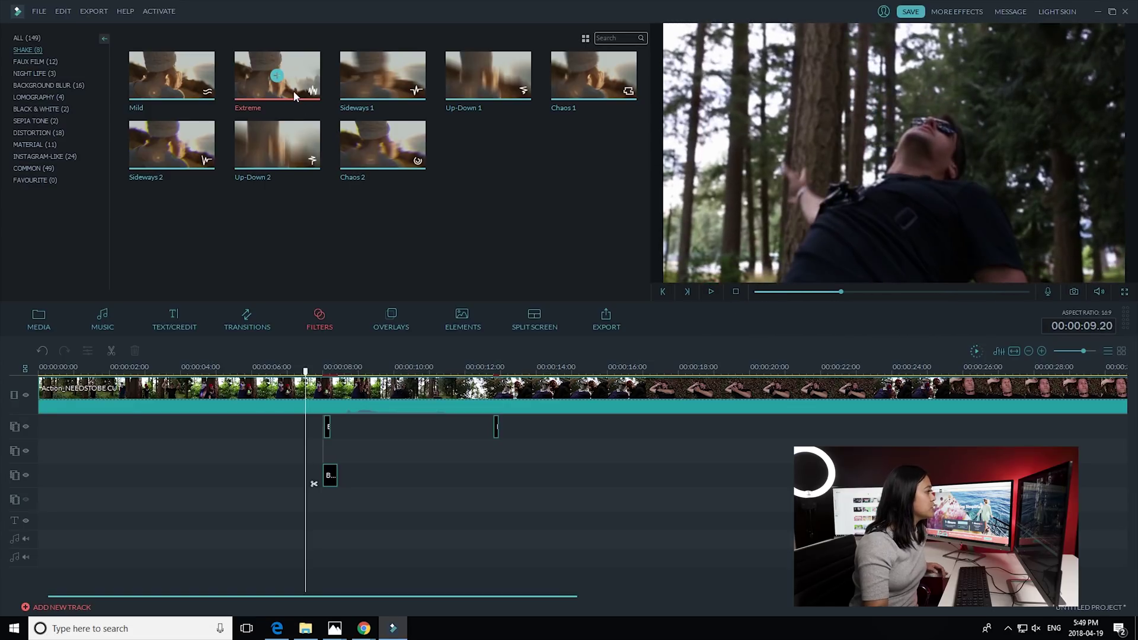
Add the Extreme filter to its own track and move it to the gunshot near 8 seconds.
{"action": "left_click_drag", "start_coordinate": [296, 85], "coordinate": [385, 431]}
{"action": "left_click_drag", "start_coordinate": [309, 372], "coordinate": [358, 389]}
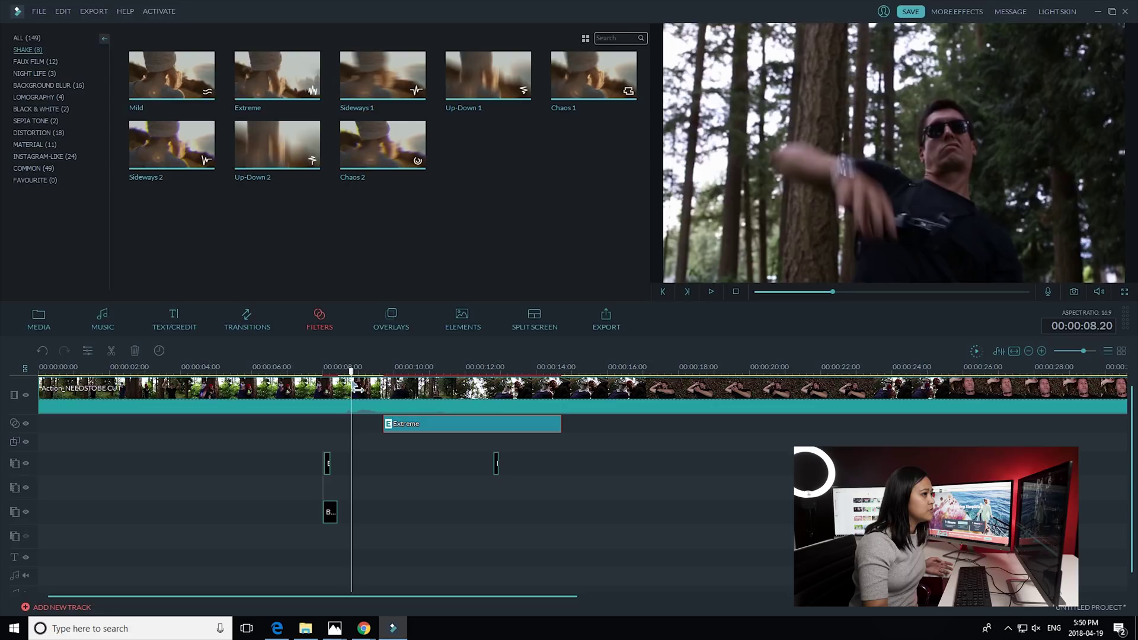
{"action": "mouse_move", "coordinate": [452, 427]}
{"action": "left_mouse_down"}
{"action": "mouse_move", "coordinate": [429, 435]}
{"action": "mouse_move", "coordinate": [432, 425]}
{"action": "left_mouse_up"}
Fine-tune the Extreme filter to start at about 00:00:08.12 and play the shaken section.
{"action": "left_click", "coordinate": [338, 372]}
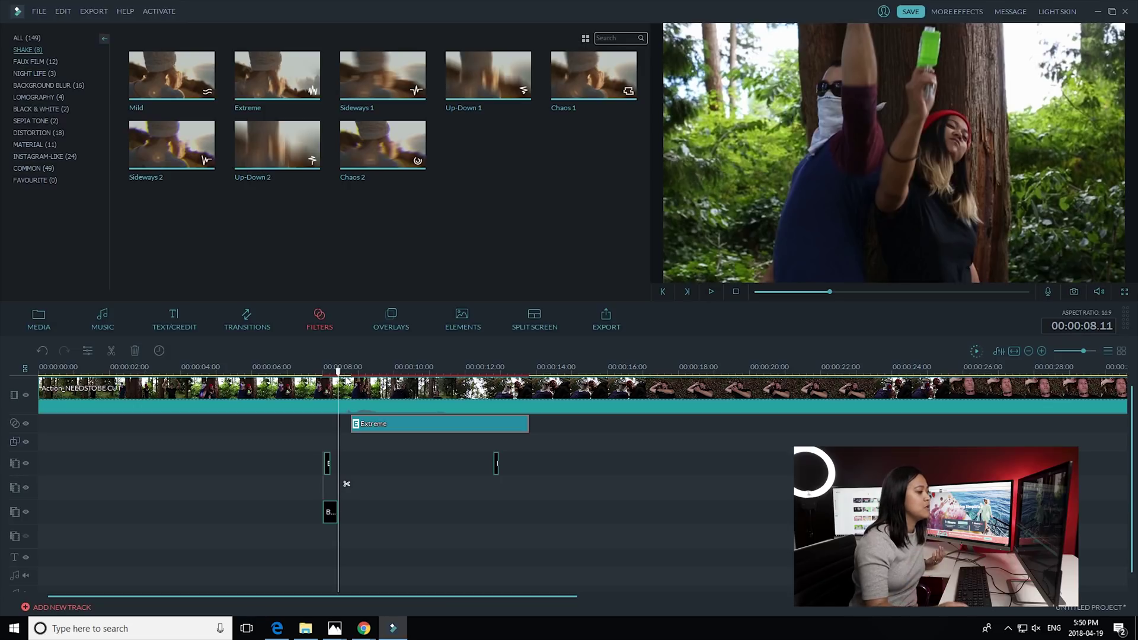
{"action": "left_click_drag", "start_coordinate": [338, 372], "coordinate": [351, 377]}
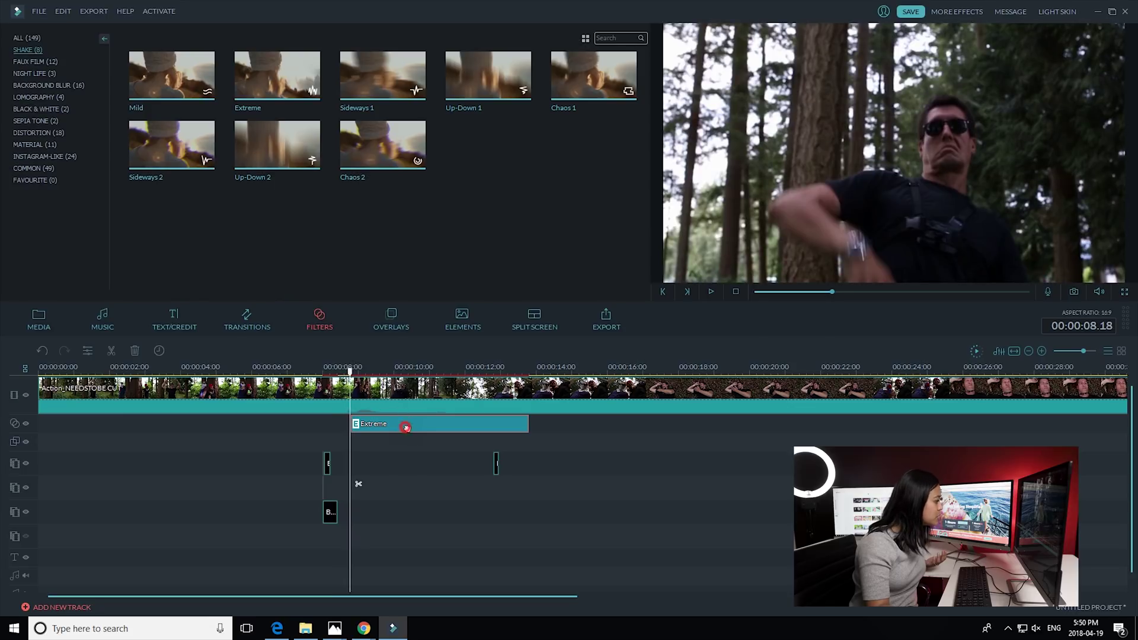
{"action": "left_click_drag", "start_coordinate": [405, 428], "coordinate": [404, 428]}
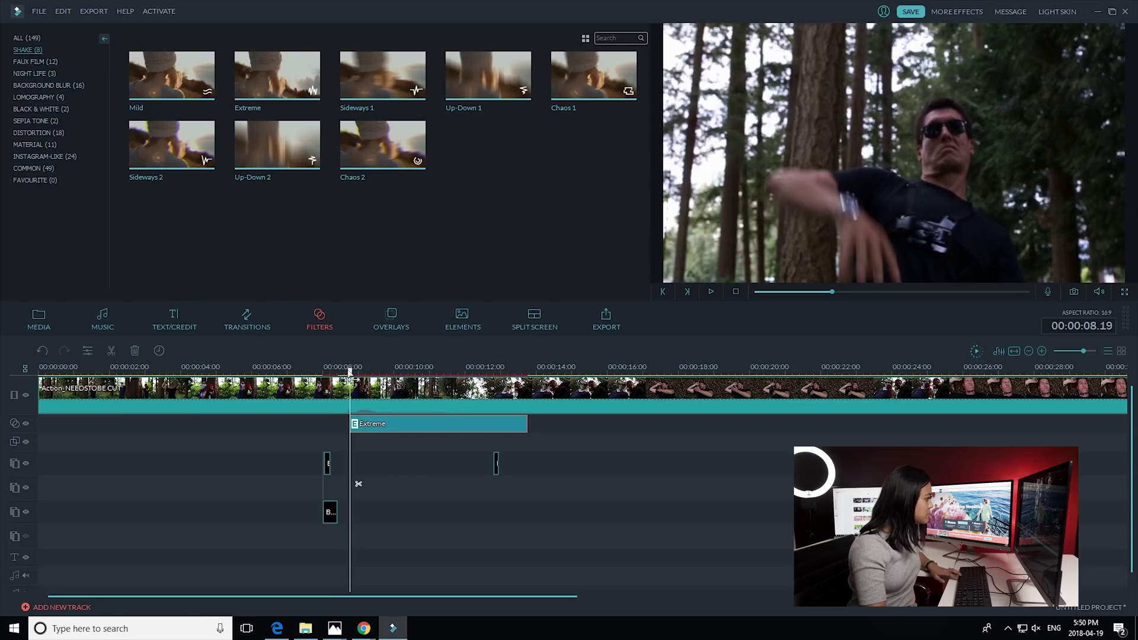
{"action": "left_click_drag", "start_coordinate": [350, 374], "coordinate": [340, 372]}
{"action": "key", "text": "space"}
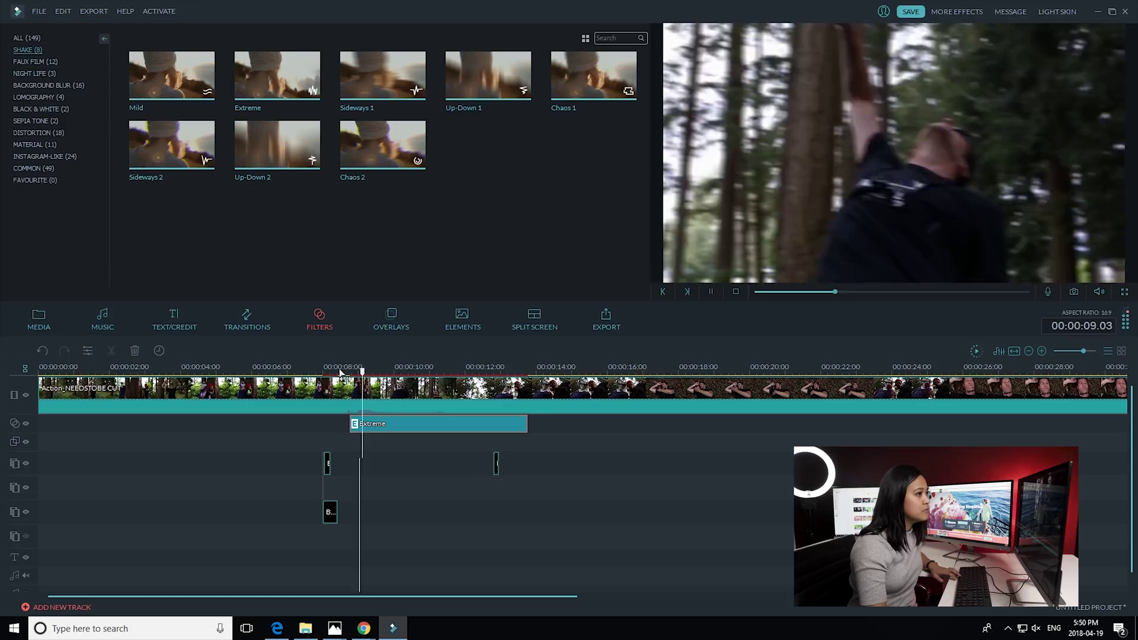
{"action": "key", "text": "space"}
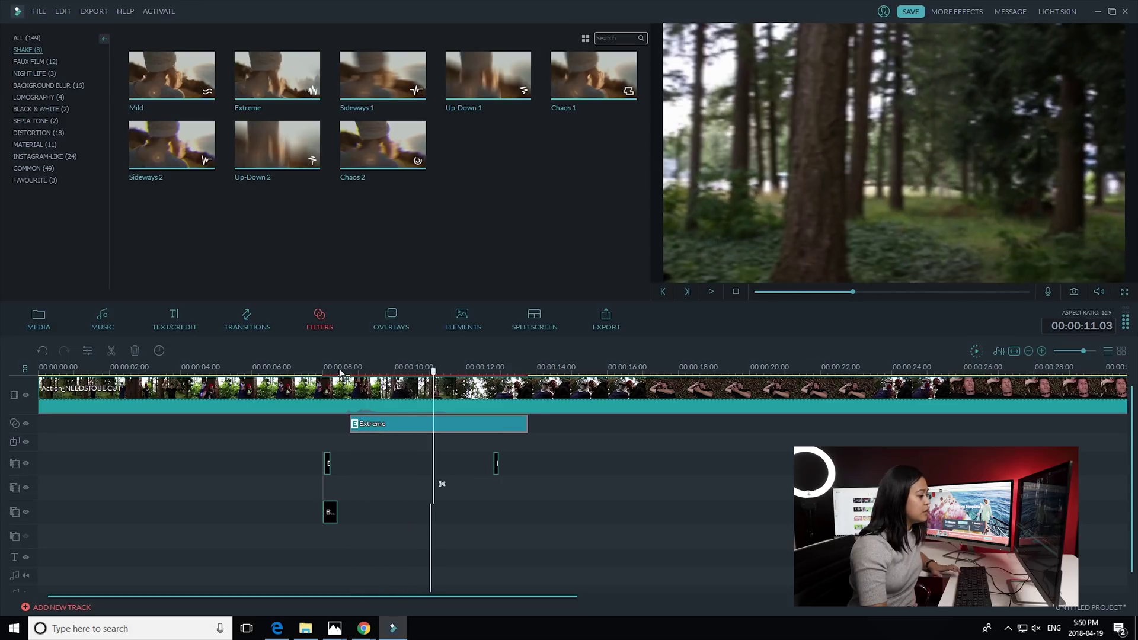
Trim the Extreme filter to end near 00:00:09.24 and play back the shortened shake.
{"action": "left_click_drag", "start_coordinate": [527, 425], "coordinate": [392, 424]}
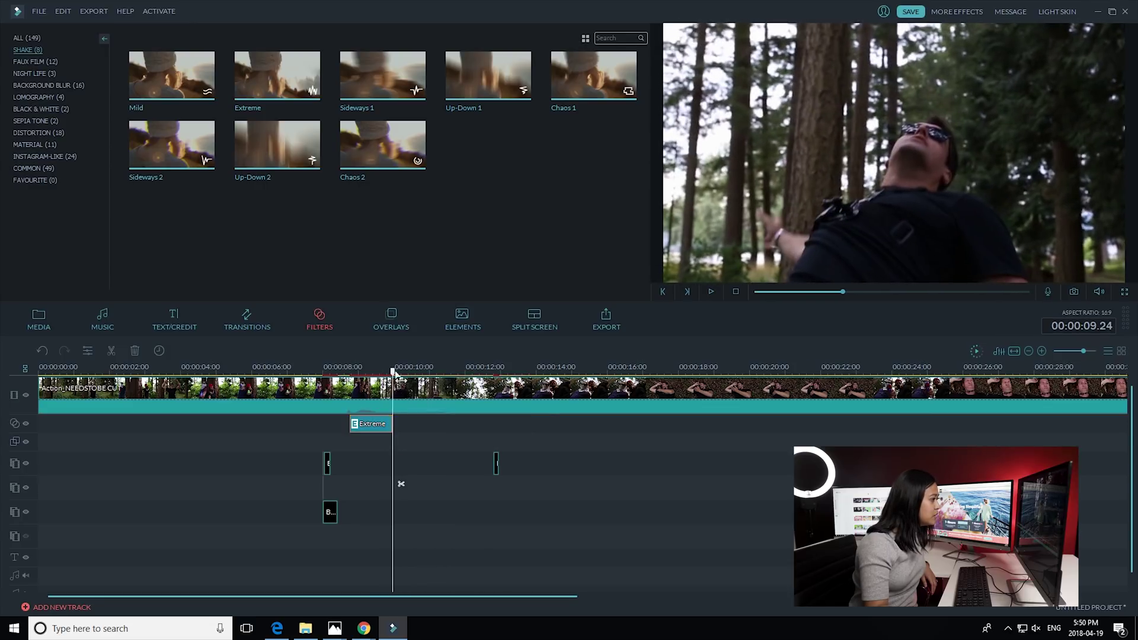
{"action": "left_click_drag", "start_coordinate": [393, 372], "coordinate": [345, 372]}
{"action": "key", "text": "space"}
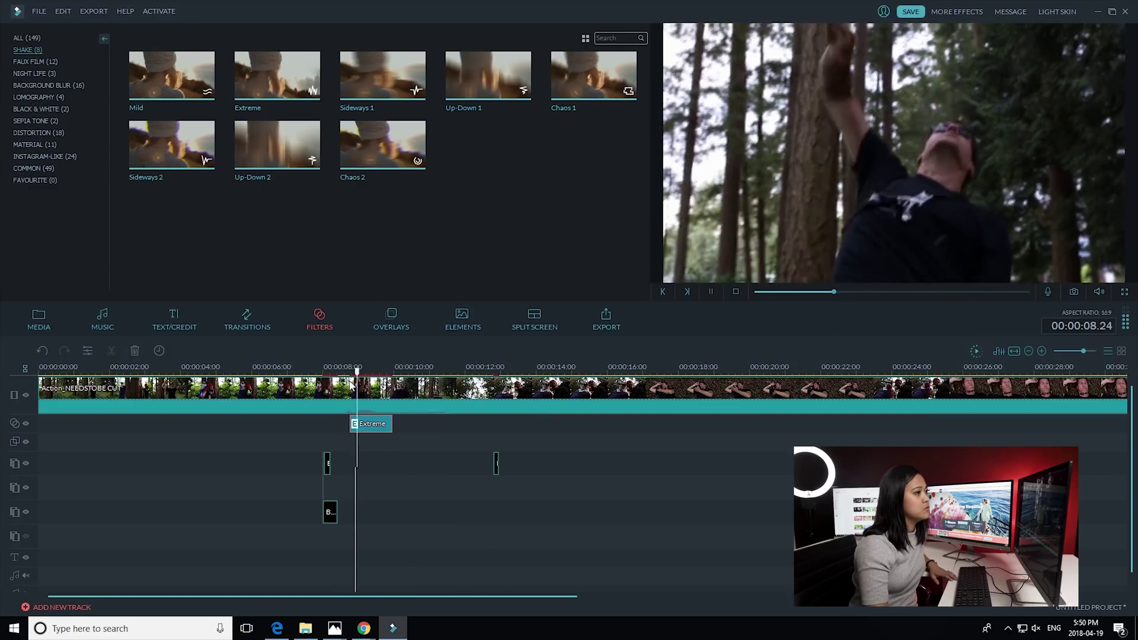
{"action": "key", "text": "space"}
{"action": "left_click_drag", "start_coordinate": [431, 373], "coordinate": [394, 384]}
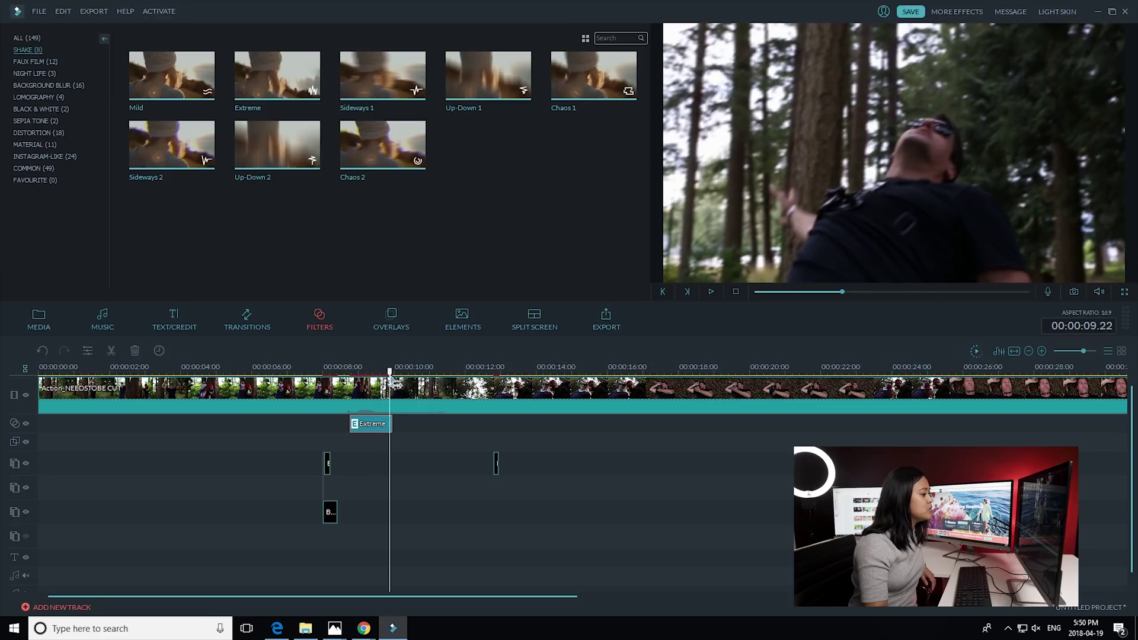
{"action": "right_click", "coordinate": [377, 428]}
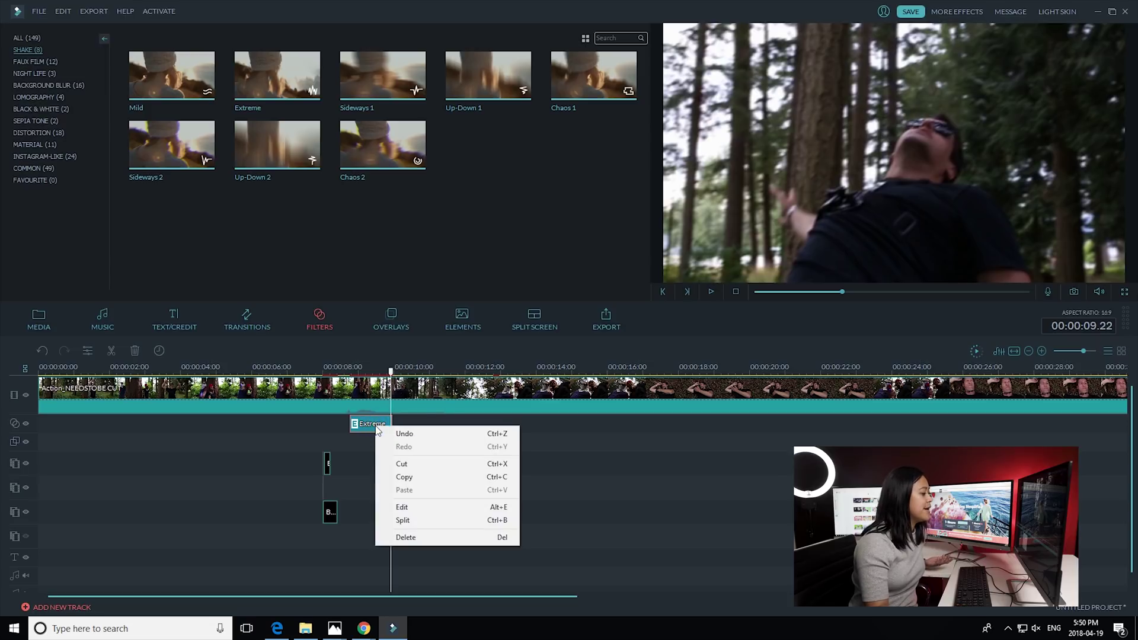
In the Extreme filter's edit panel, set Frequency to 26777 and Rot Z to 120.
{"action": "left_click", "coordinate": [404, 504]}
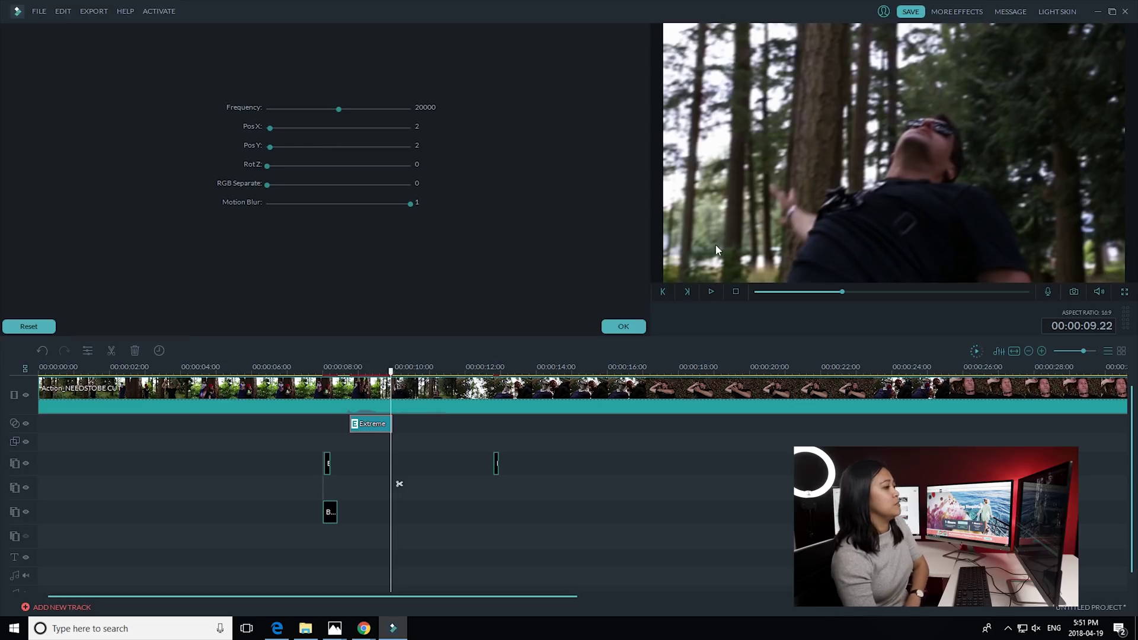
{"action": "left_click_drag", "start_coordinate": [391, 371], "coordinate": [351, 373]}
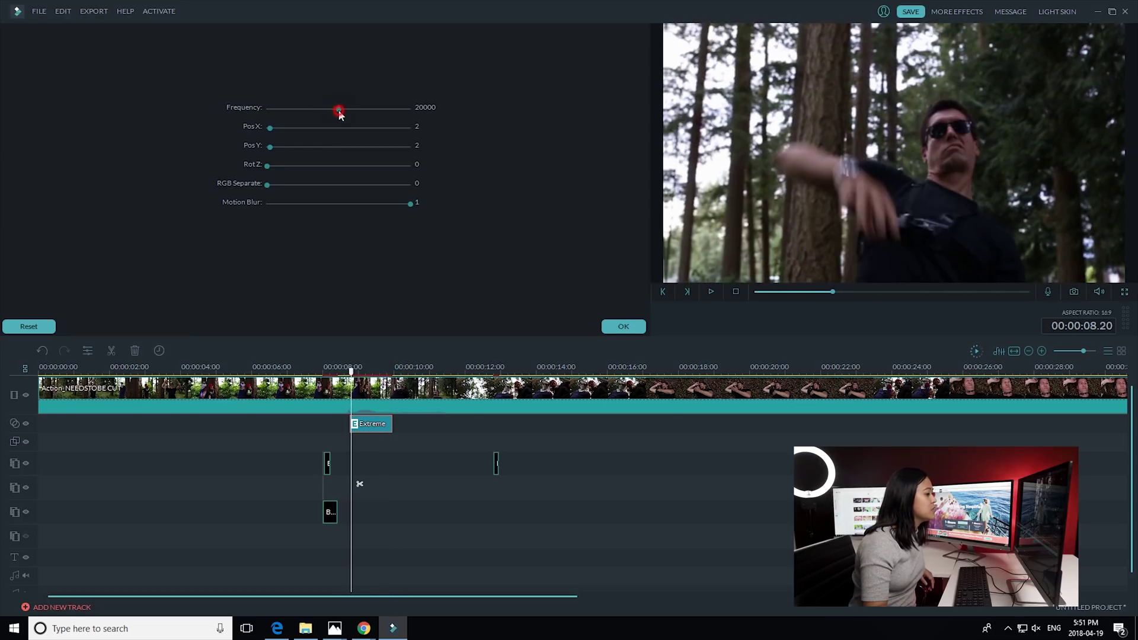
{"action": "left_click_drag", "start_coordinate": [339, 111], "coordinate": [364, 109]}
{"action": "mouse_move", "coordinate": [267, 166]}
{"action": "left_mouse_down"}
{"action": "mouse_move", "coordinate": [305, 169]}
{"action": "mouse_move", "coordinate": [285, 170]}
{"action": "left_mouse_up"}
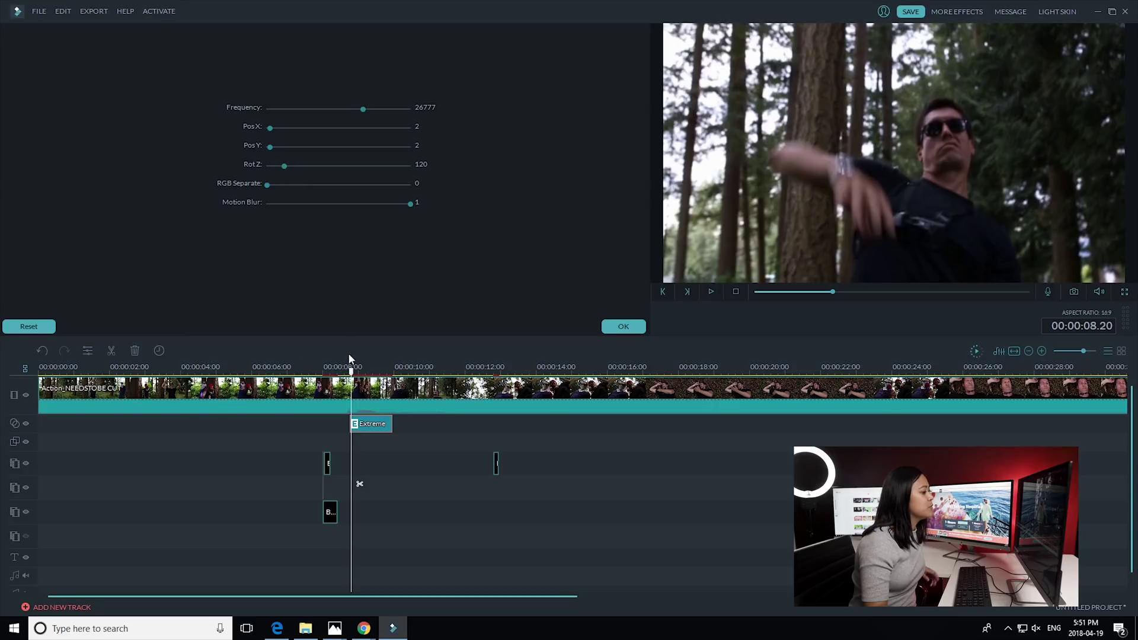
{"action": "left_click", "coordinate": [346, 370]}
Play the gunshot section twice from about 8.20 seconds to review the tuned shake.
{"action": "left_click_drag", "start_coordinate": [349, 373], "coordinate": [345, 371]}
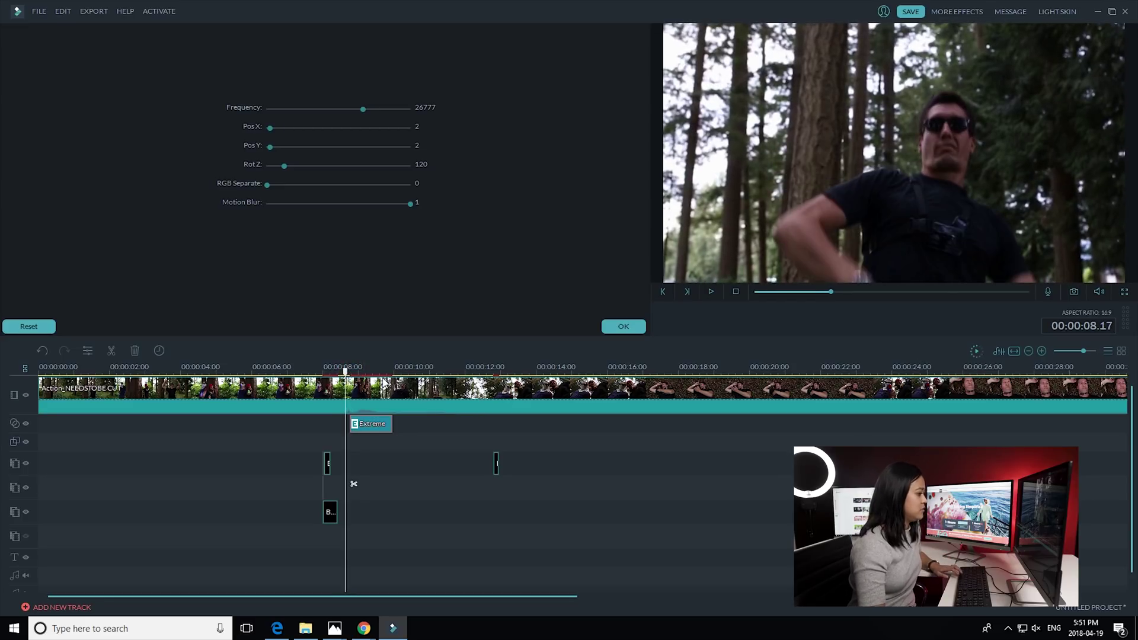
{"action": "key", "text": "space"}
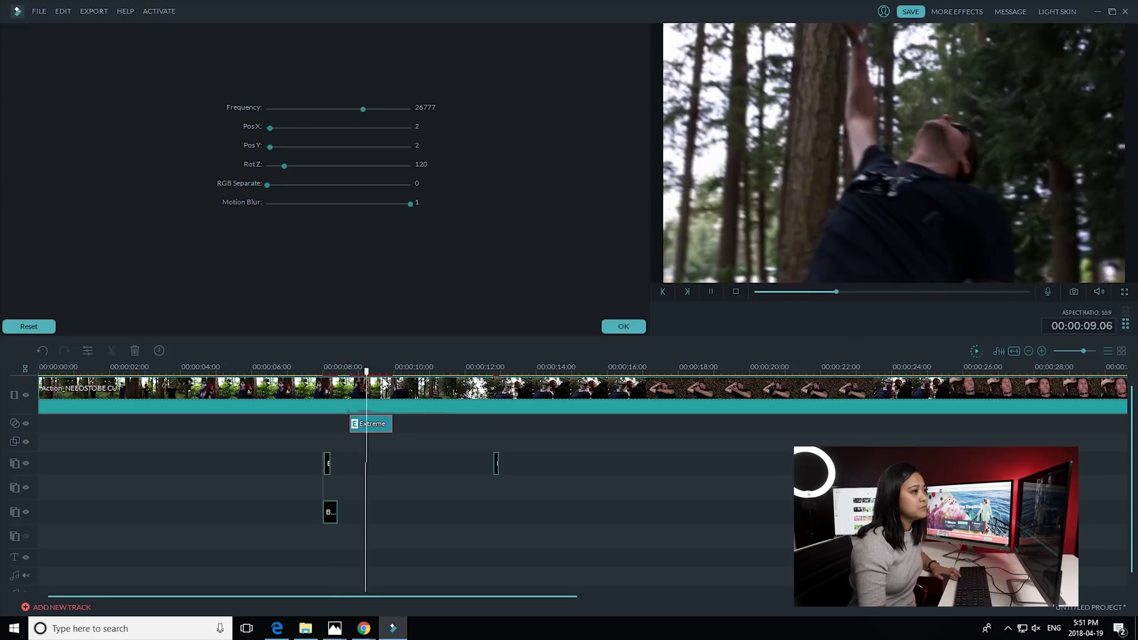
{"action": "key", "text": "space"}
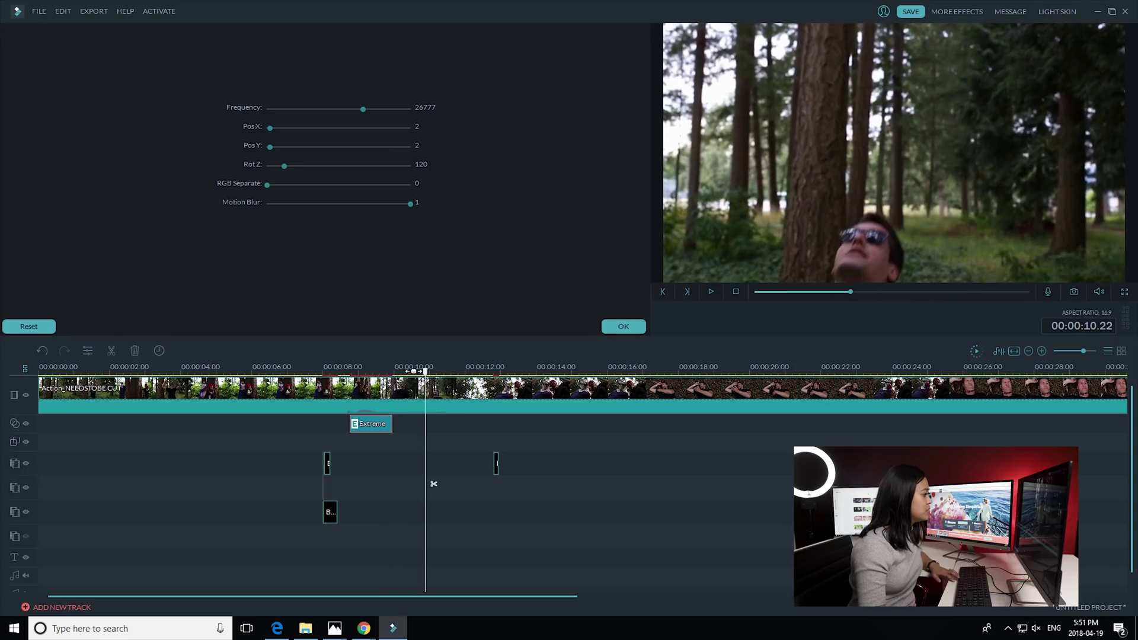
{"action": "left_click", "coordinate": [434, 484]}
{"action": "left_click_drag", "start_coordinate": [425, 372], "coordinate": [352, 374]}
{"action": "key", "text": "space"}
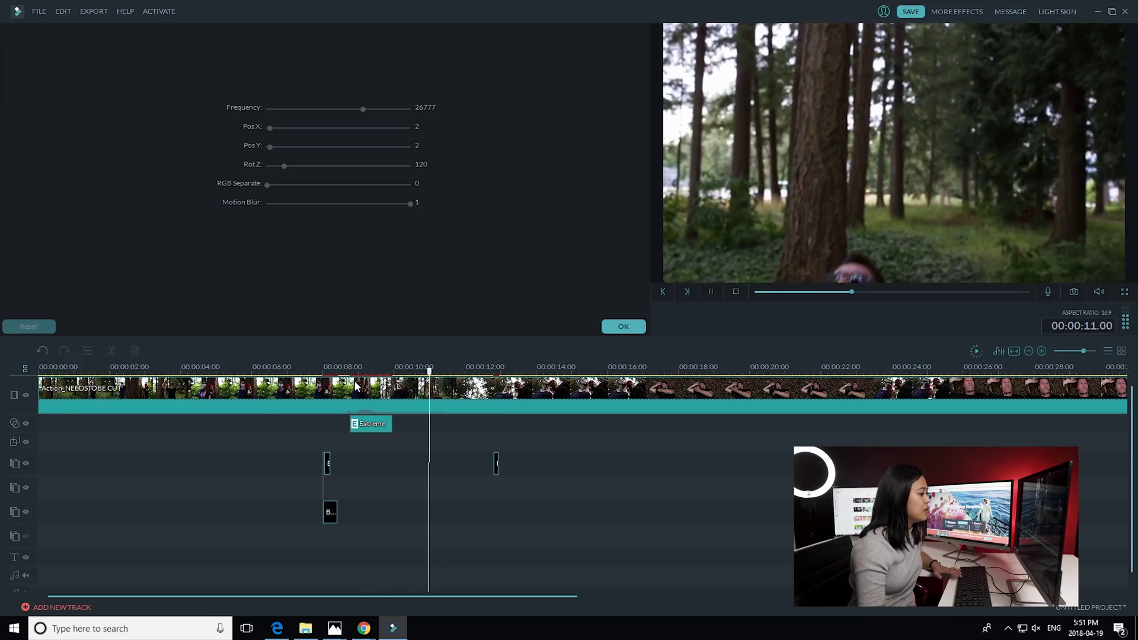
{"action": "key", "text": "space"}
{"action": "left_click", "coordinate": [348, 372]}
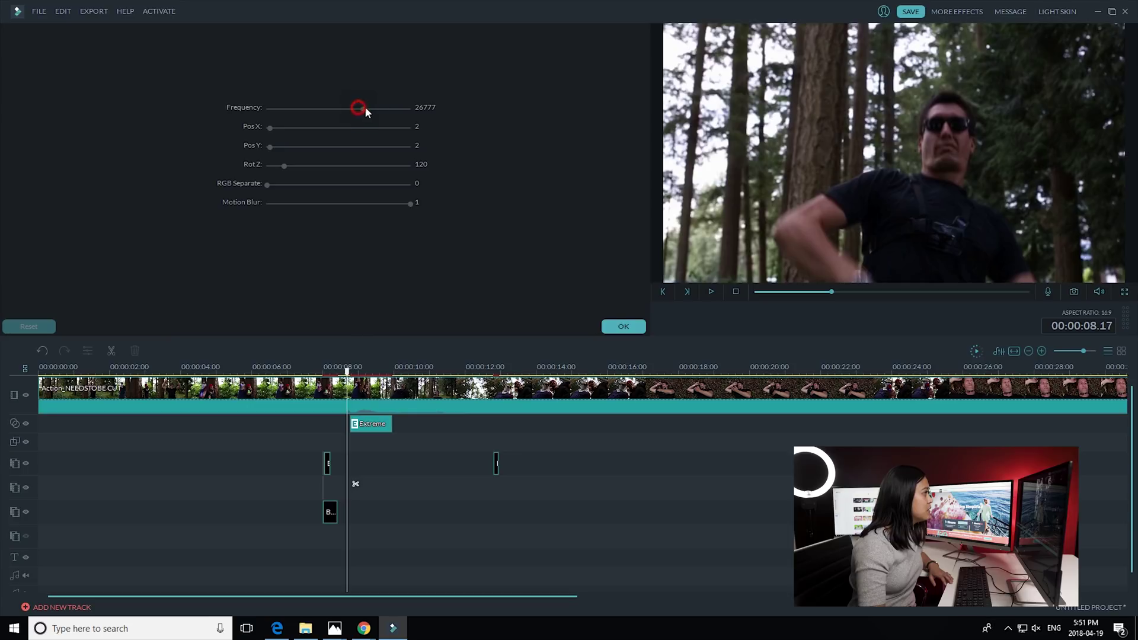
Raise the Extreme filter's Frequency to 29587 and play the shake again.
{"action": "left_click", "coordinate": [362, 108]}
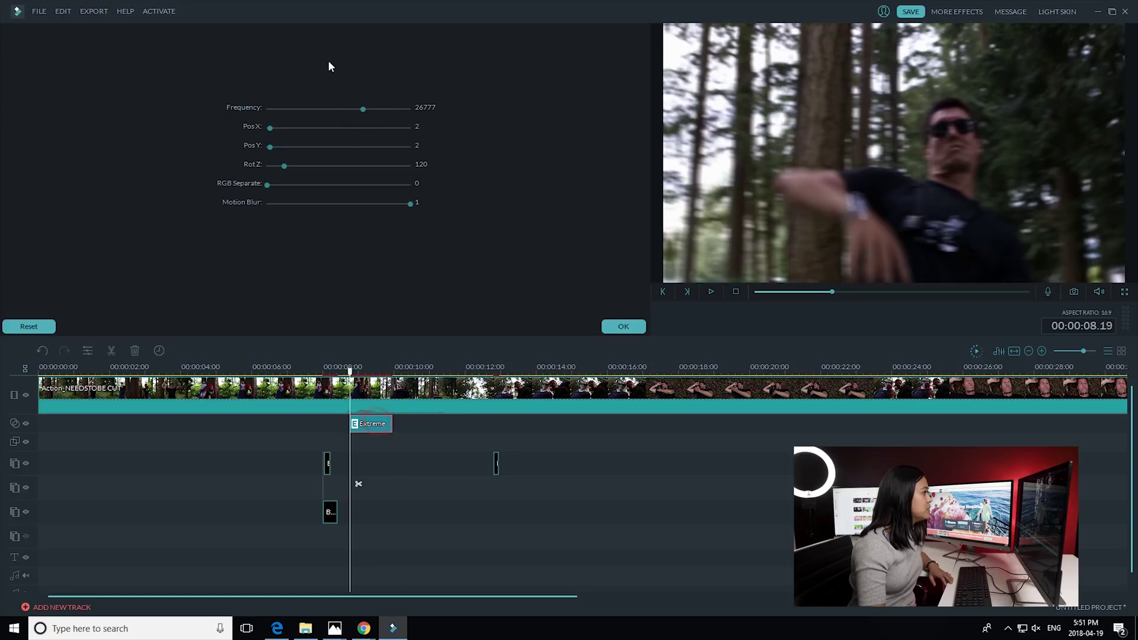
{"action": "left_click_drag", "start_coordinate": [364, 110], "coordinate": [373, 109]}
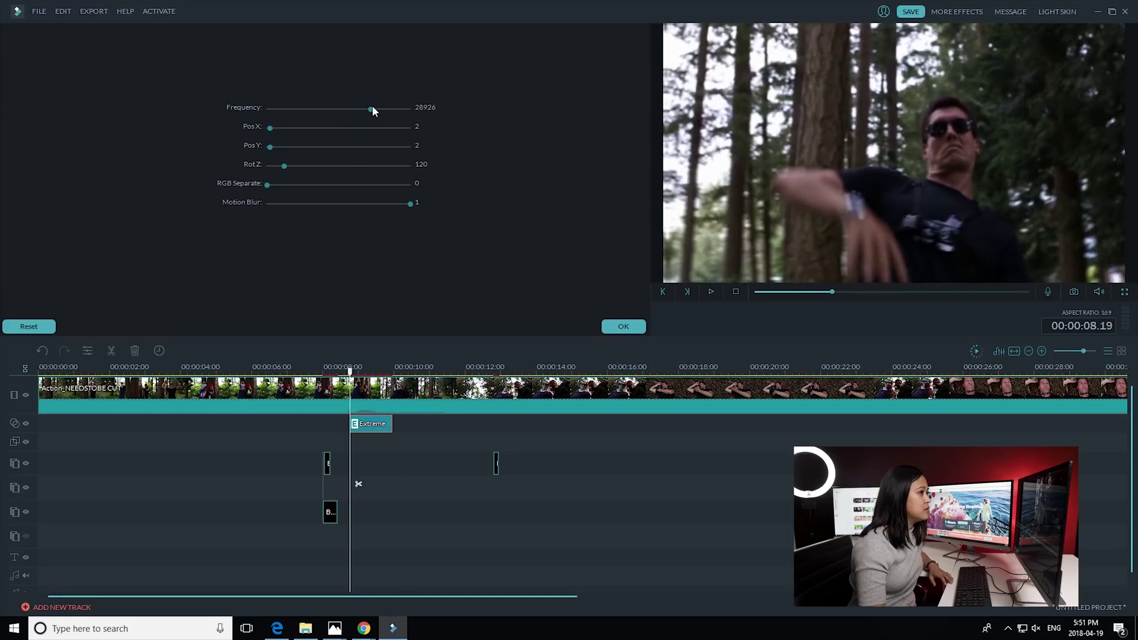
{"action": "left_click", "coordinate": [344, 371]}
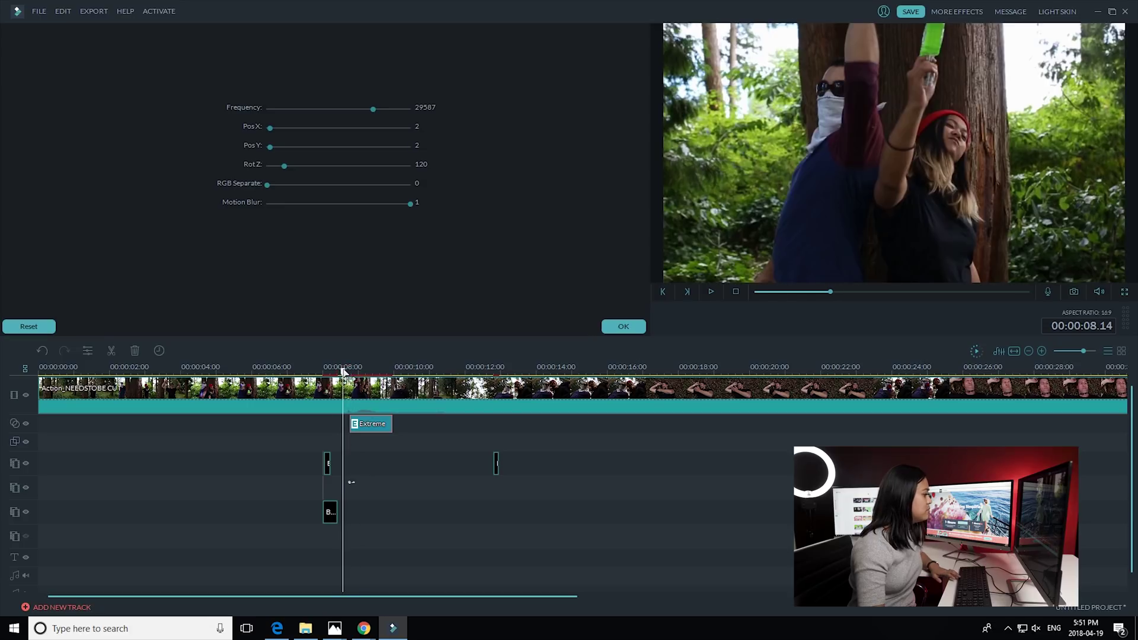
{"action": "key", "text": "space"}
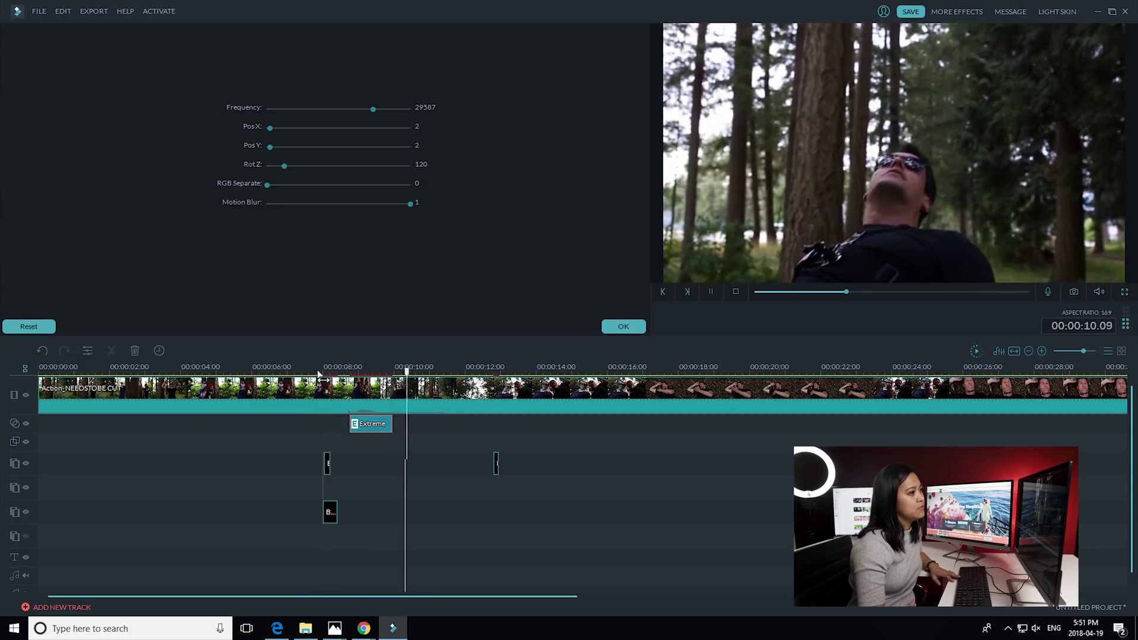
{"action": "key", "text": "space"}
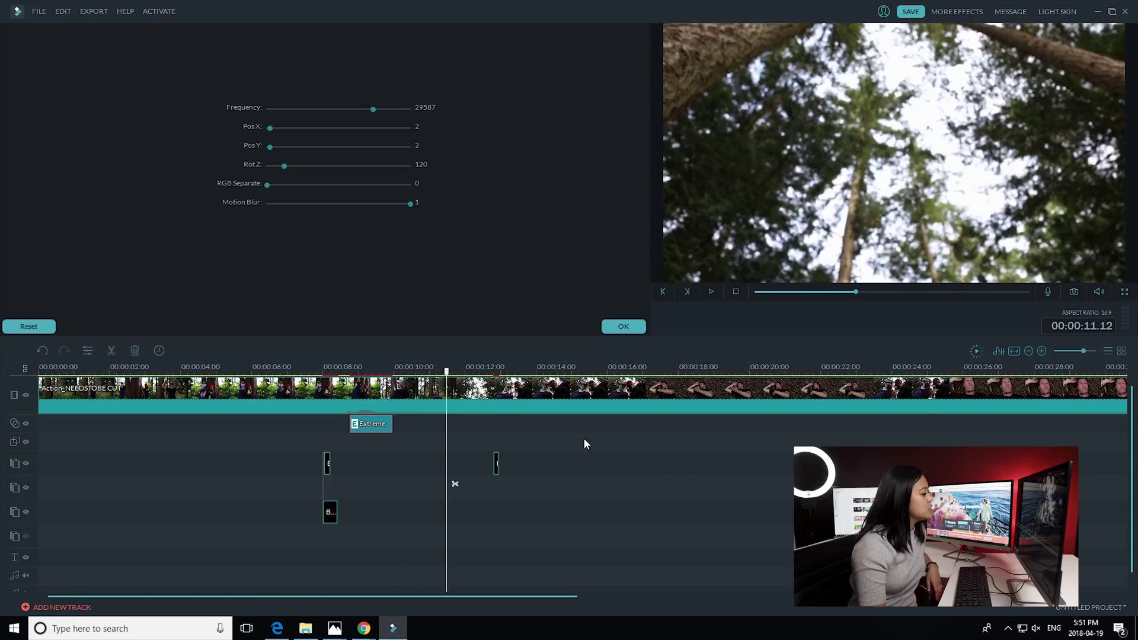
Apply the shake filter settings and export the video as a 1920 x 1080 MP4 named Project.
{"action": "left_click", "coordinate": [627, 326]}
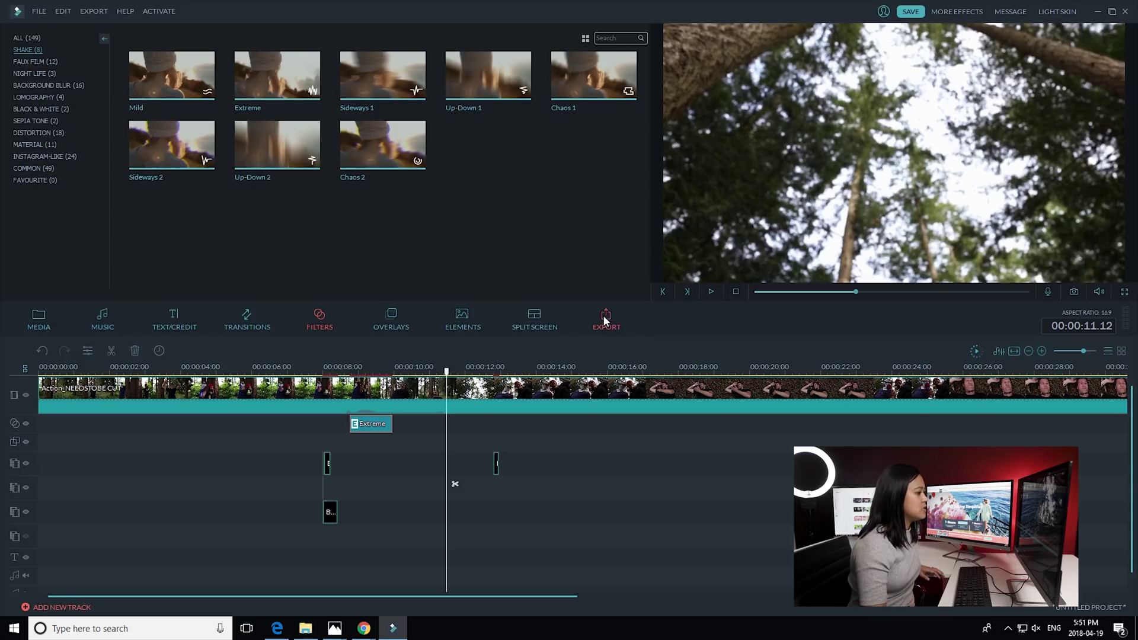
{"action": "left_click", "coordinate": [606, 319]}
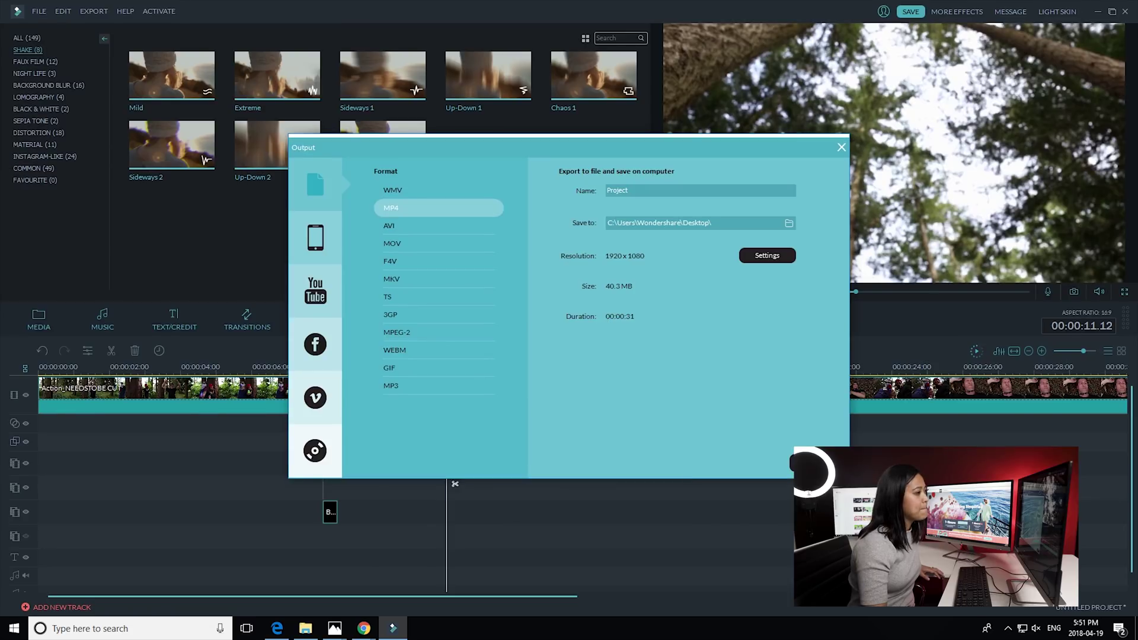
{"action": "left_click", "coordinate": [812, 459]}
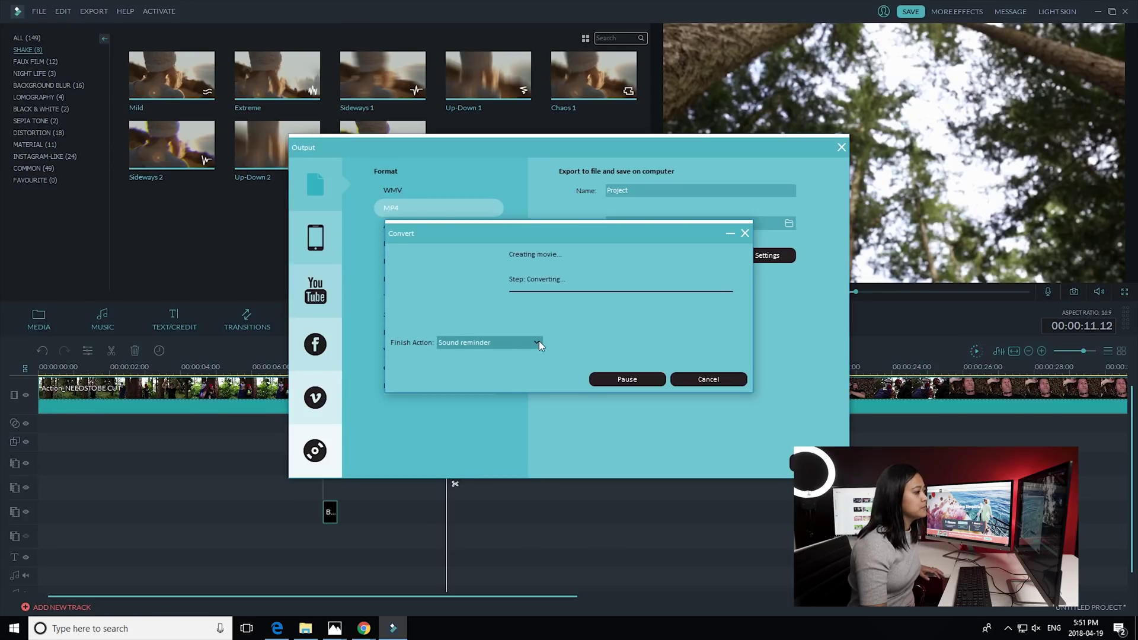